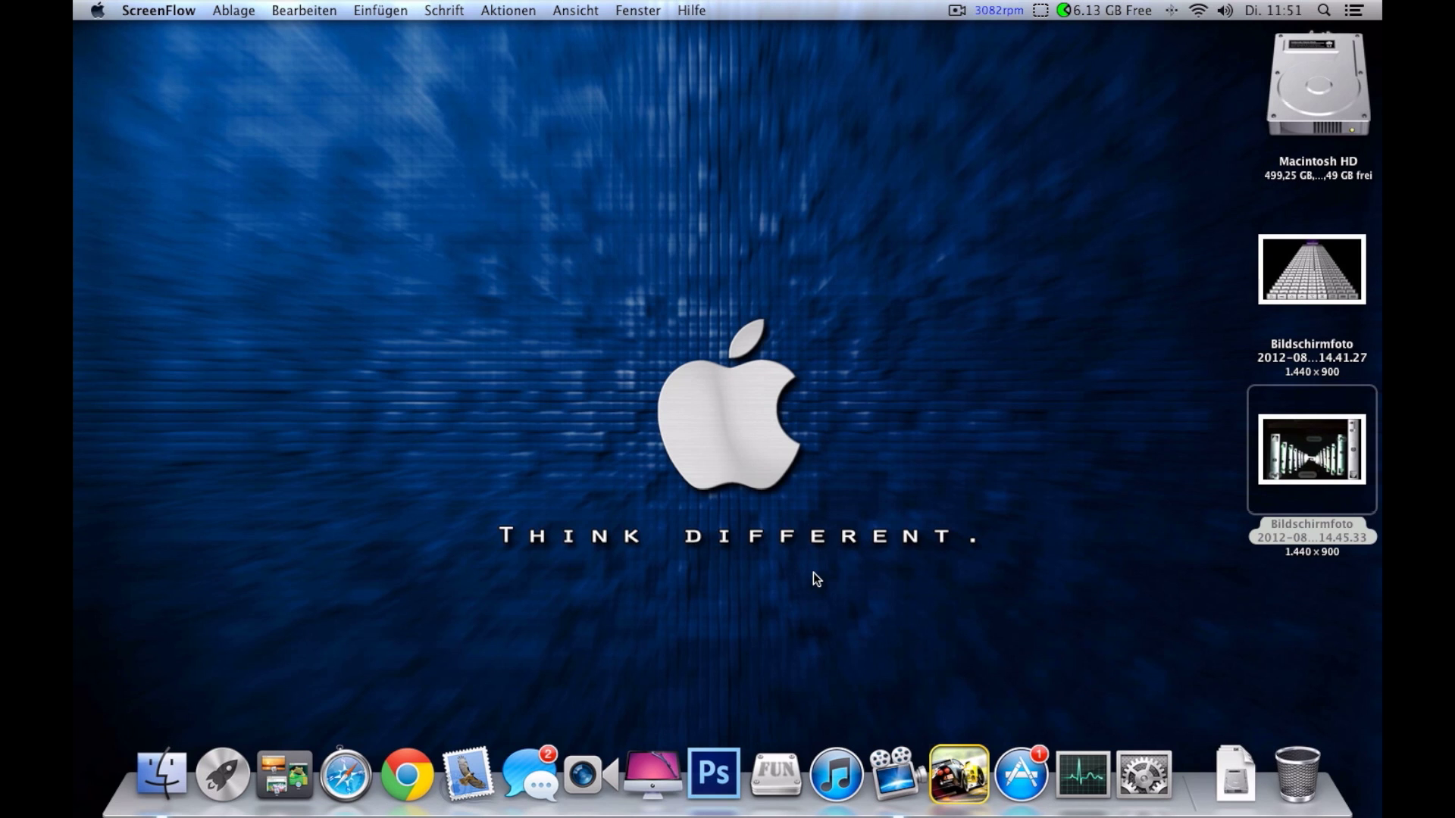
# Step: Open the Trackpad pane in Systemeinstellungen, continue with the Apple Wireless Trackpad, and move the window nearer the screen's centre
pyautogui.click(1172, 12)
pyautogui.click(1172, 12)
pyautogui.click(1130, 739)
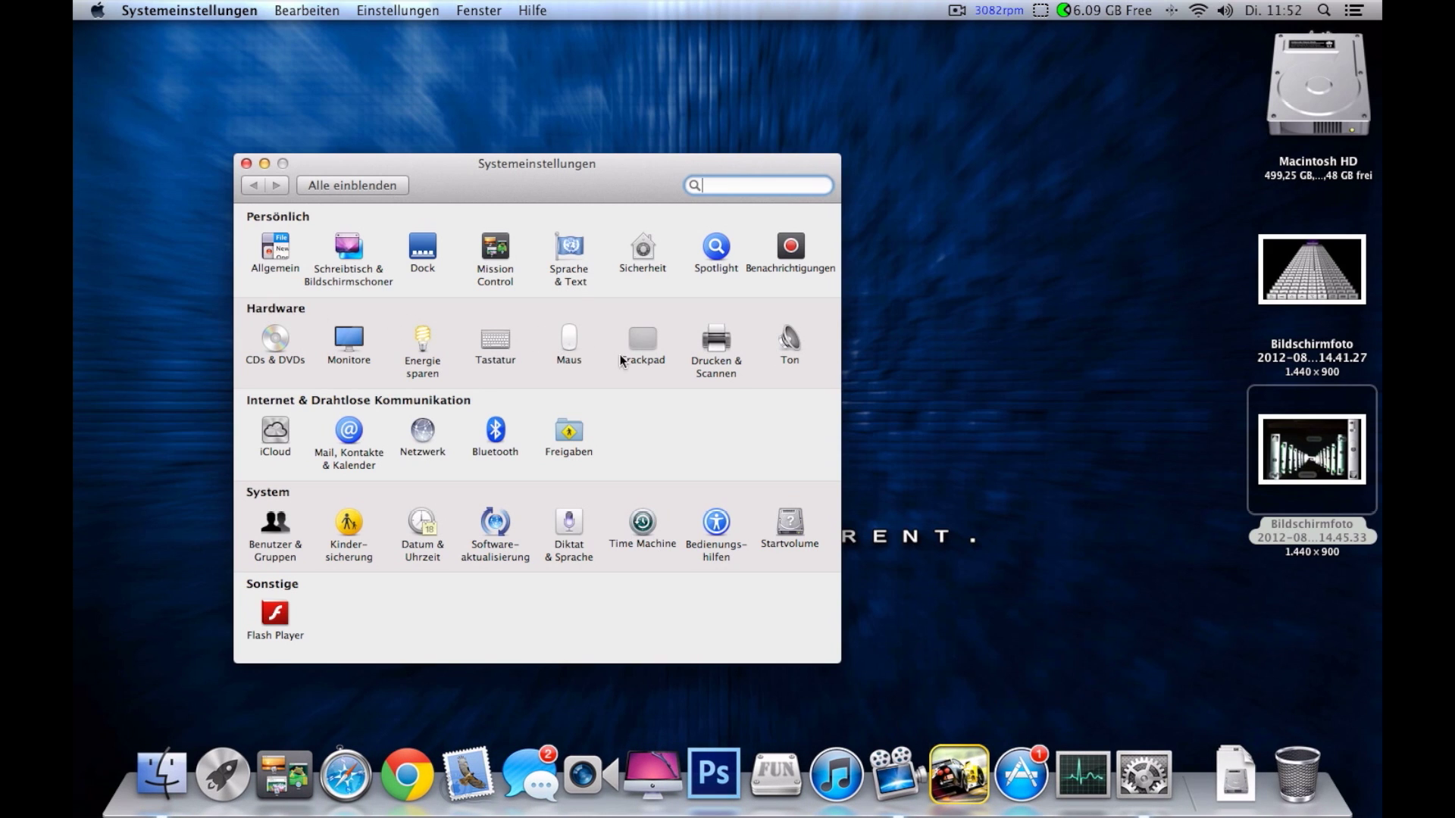
pyautogui.click(644, 339)
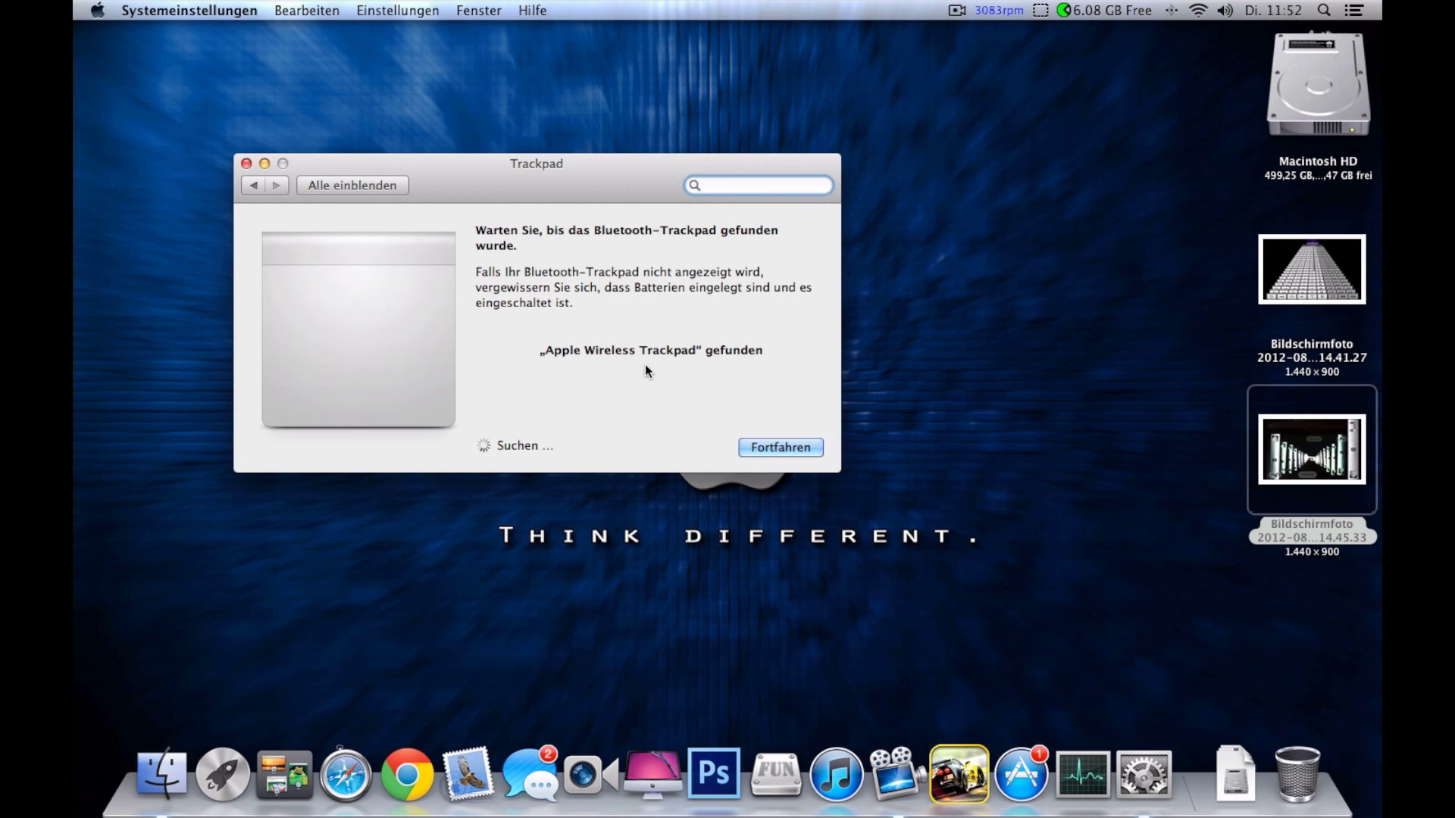
pyautogui.click(777, 445)
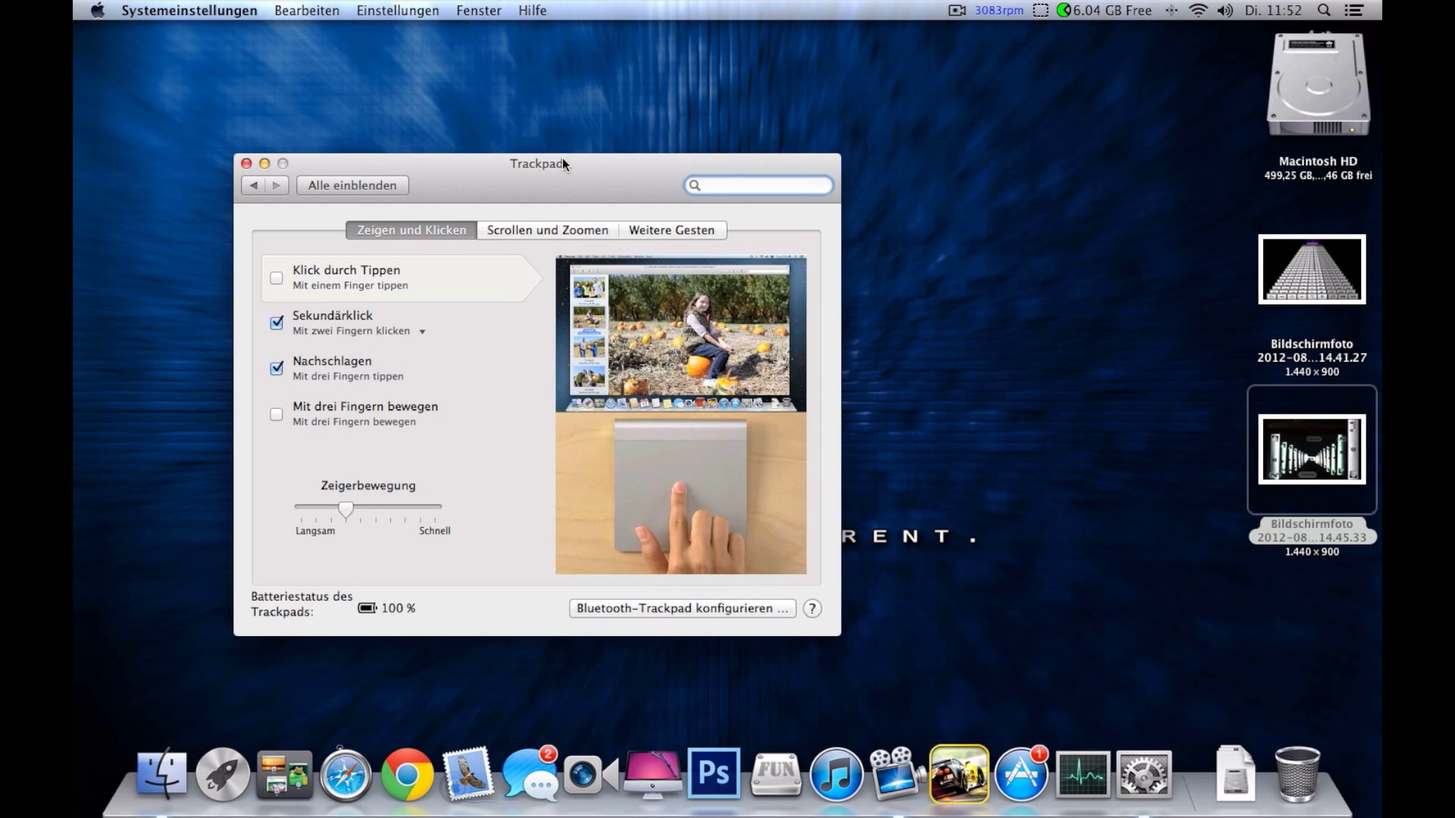
pyautogui.moveTo(553, 175); pyautogui.dragTo(701, 143)
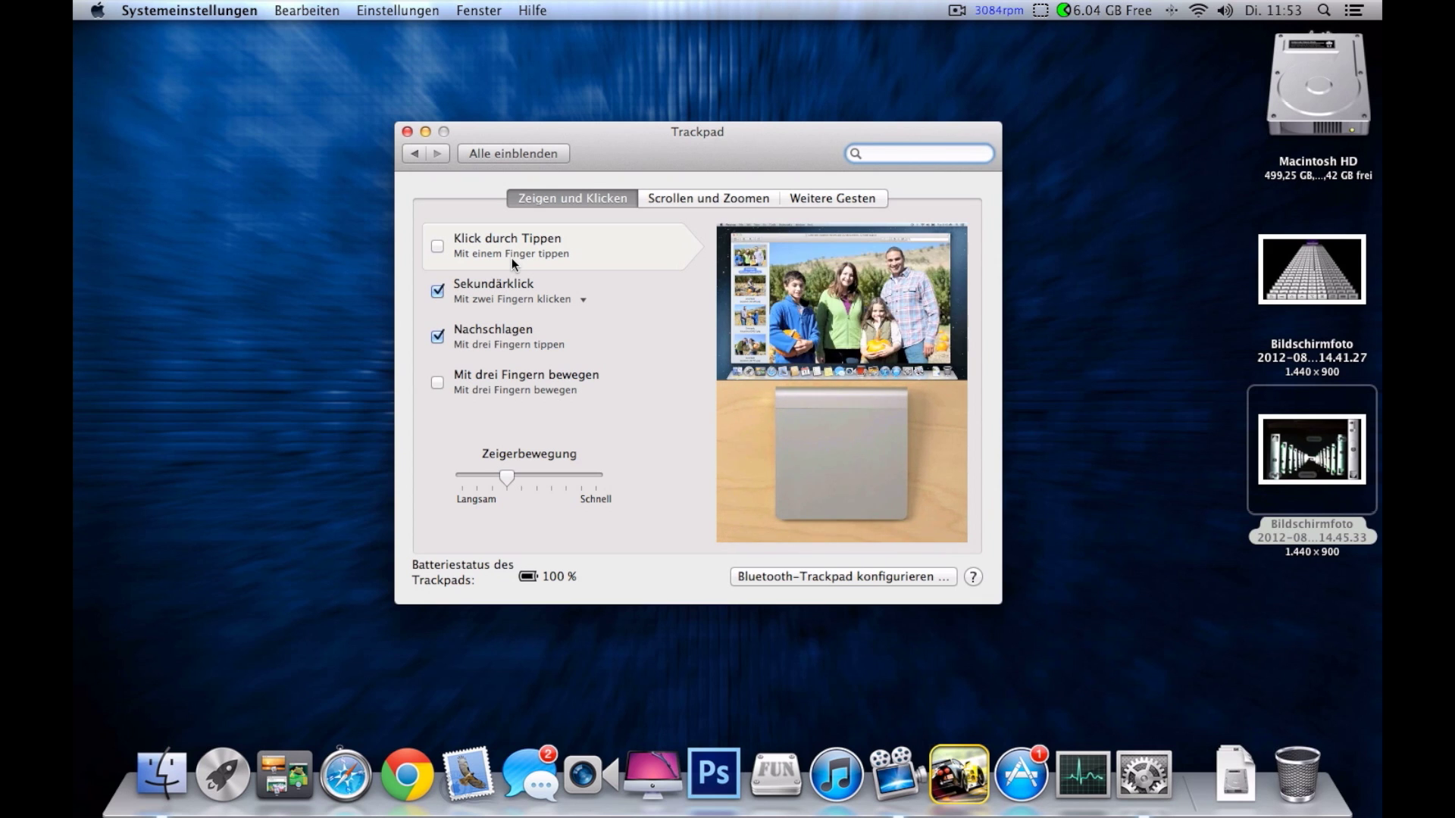
# Step: Enable "Klick durch Tippen" for the trackpad and test it by opening and closing the Apple menu
pyautogui.click(439, 248)
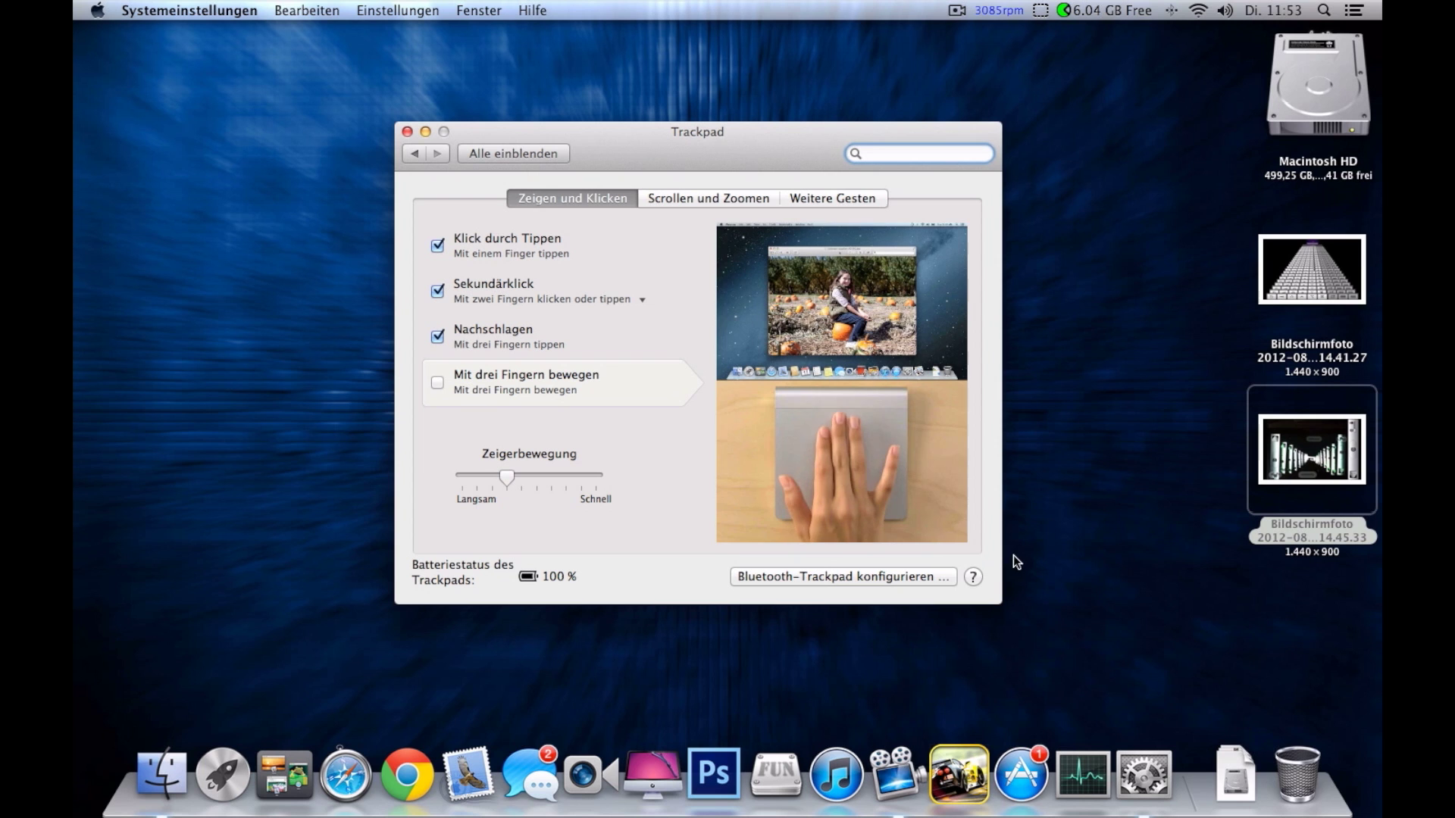
pyautogui.click(97, 10)
pyautogui.click(97, 10)
pyautogui.click(96, 10)
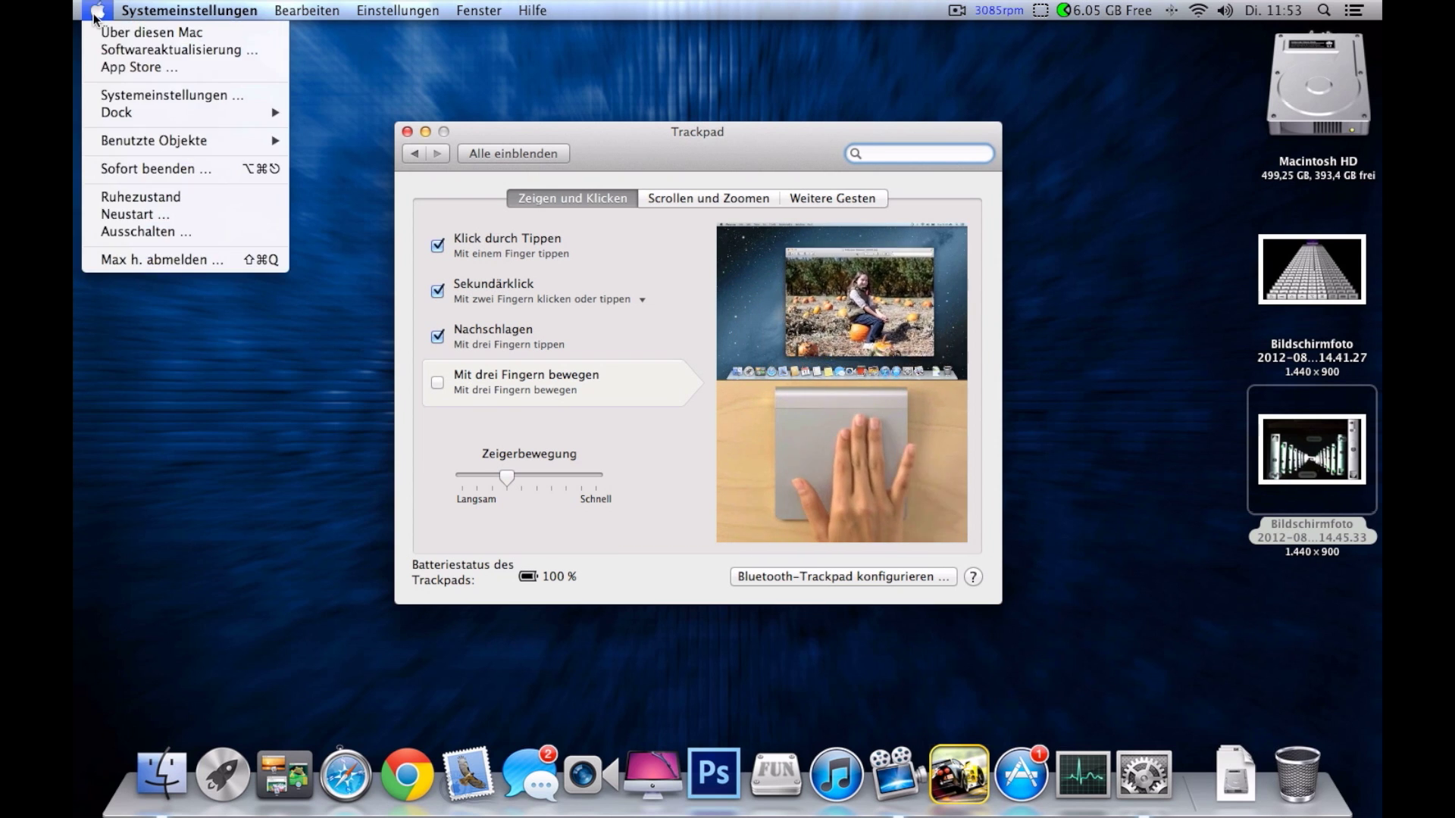
pyautogui.click(97, 11)
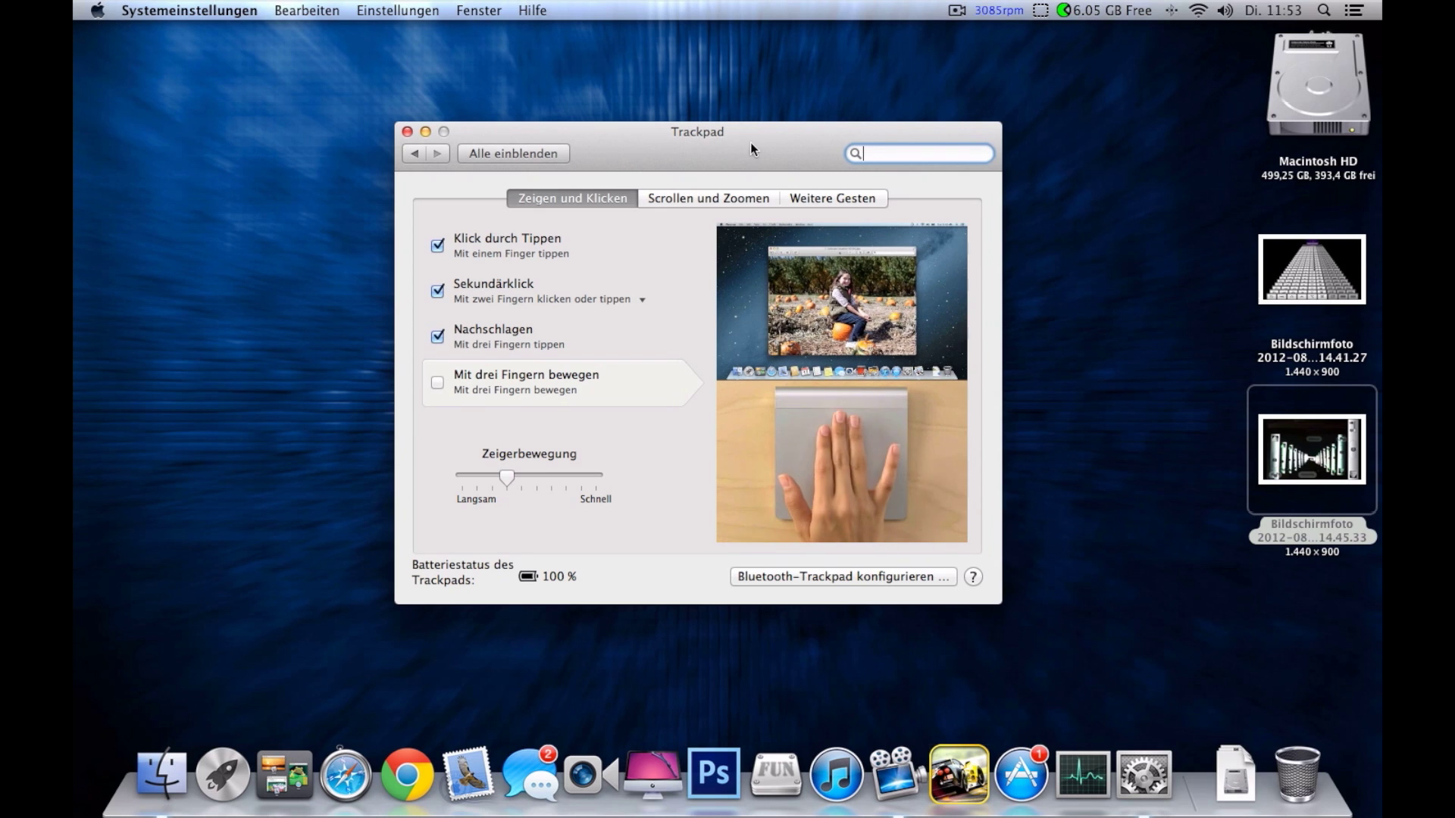
# Step: Review the choices for "Sekundärklick" and test the gesture by showing the context menu of Macintosh HD
pyautogui.moveTo(560, 286)
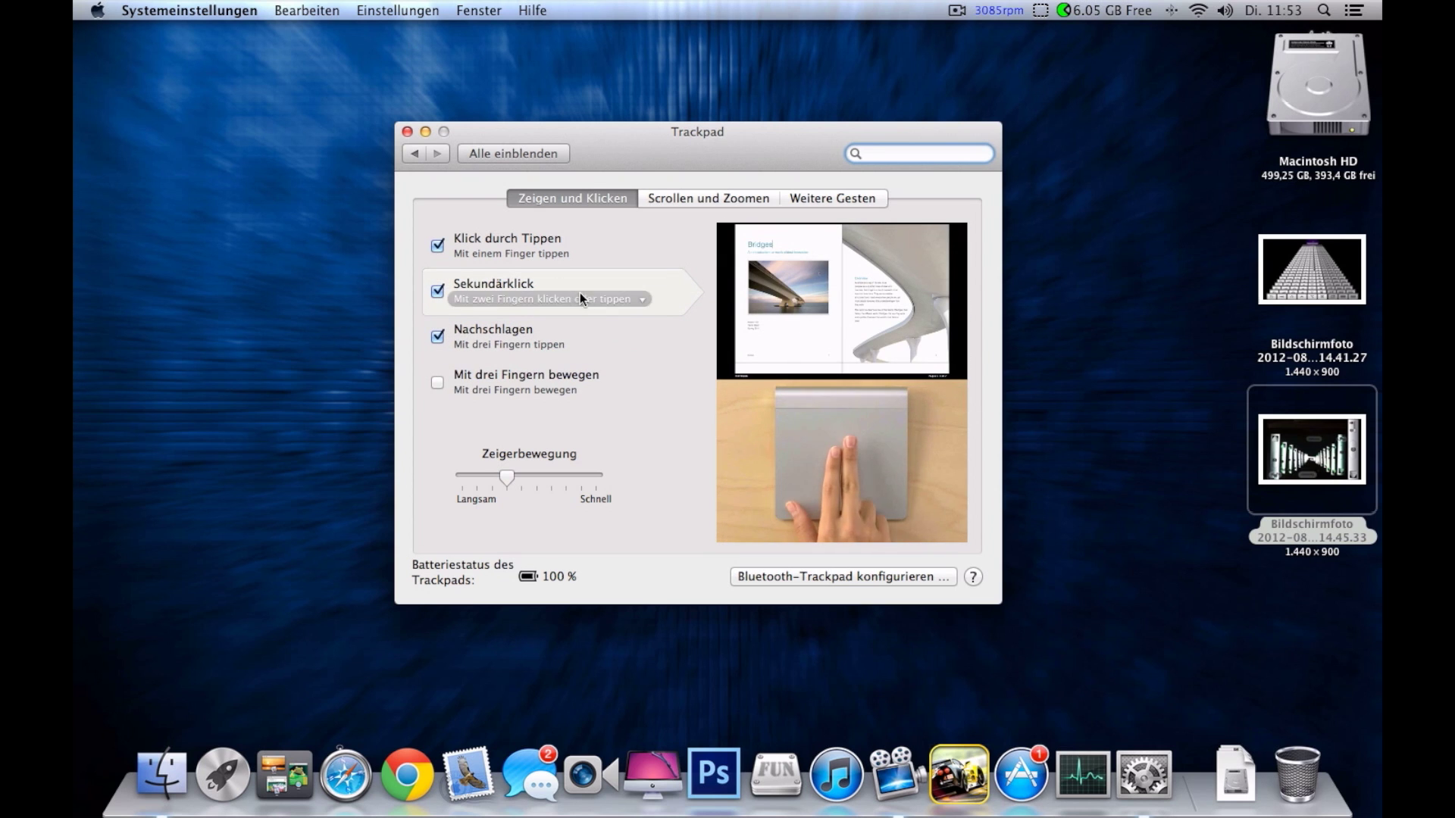
pyautogui.click(644, 298)
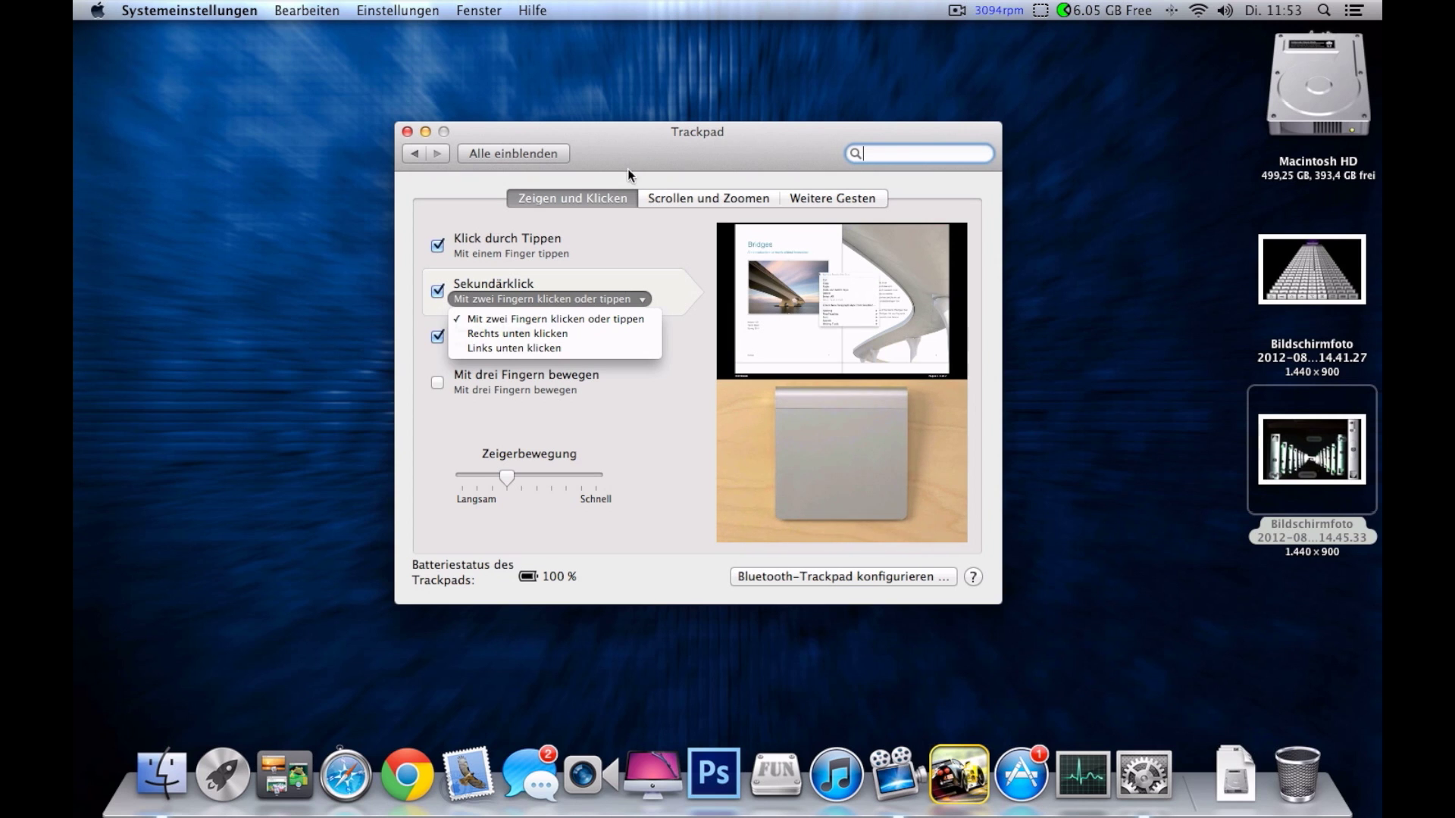
pyautogui.click(621, 144)
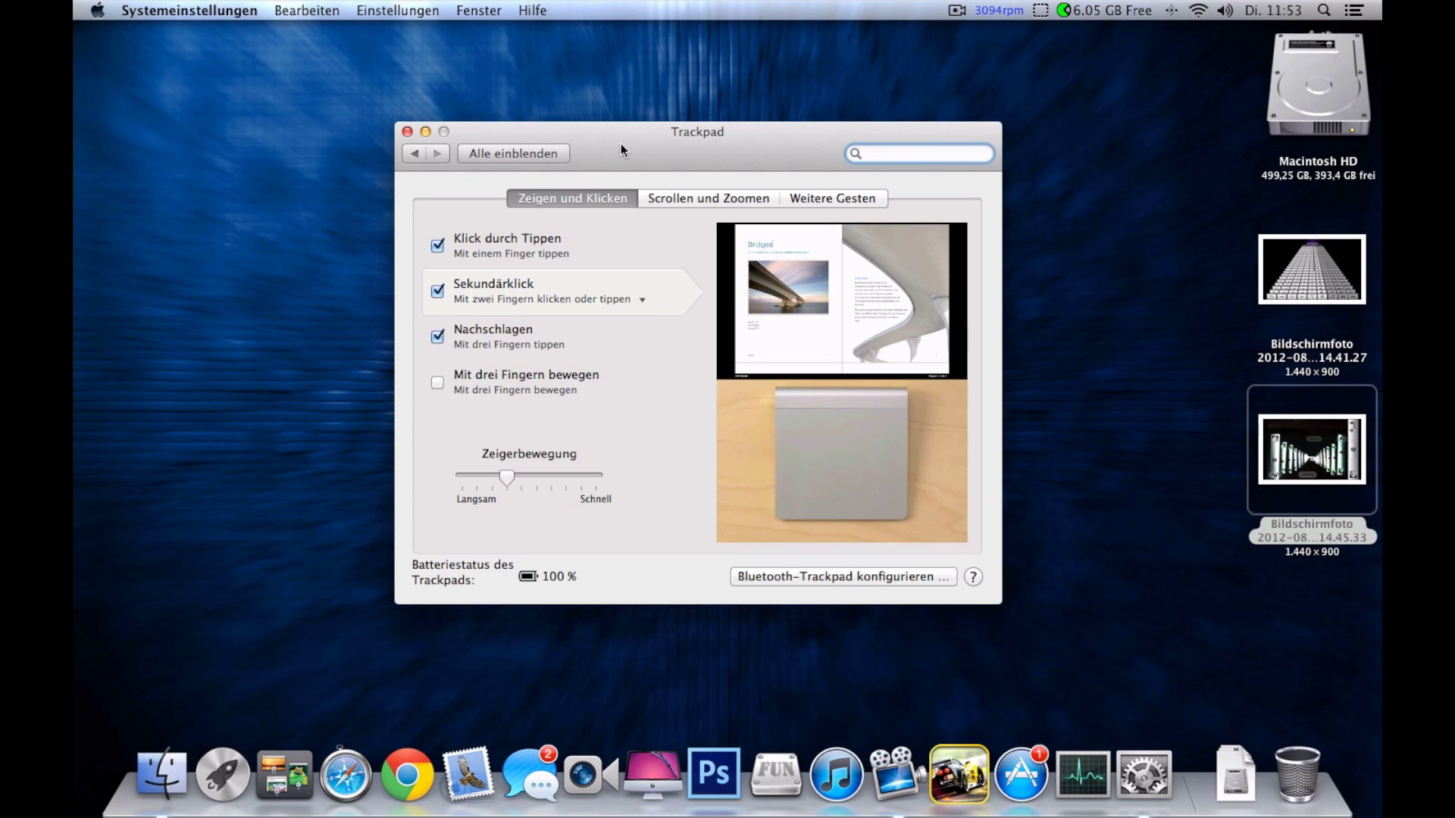
pyautogui.rightClick(1303, 119)
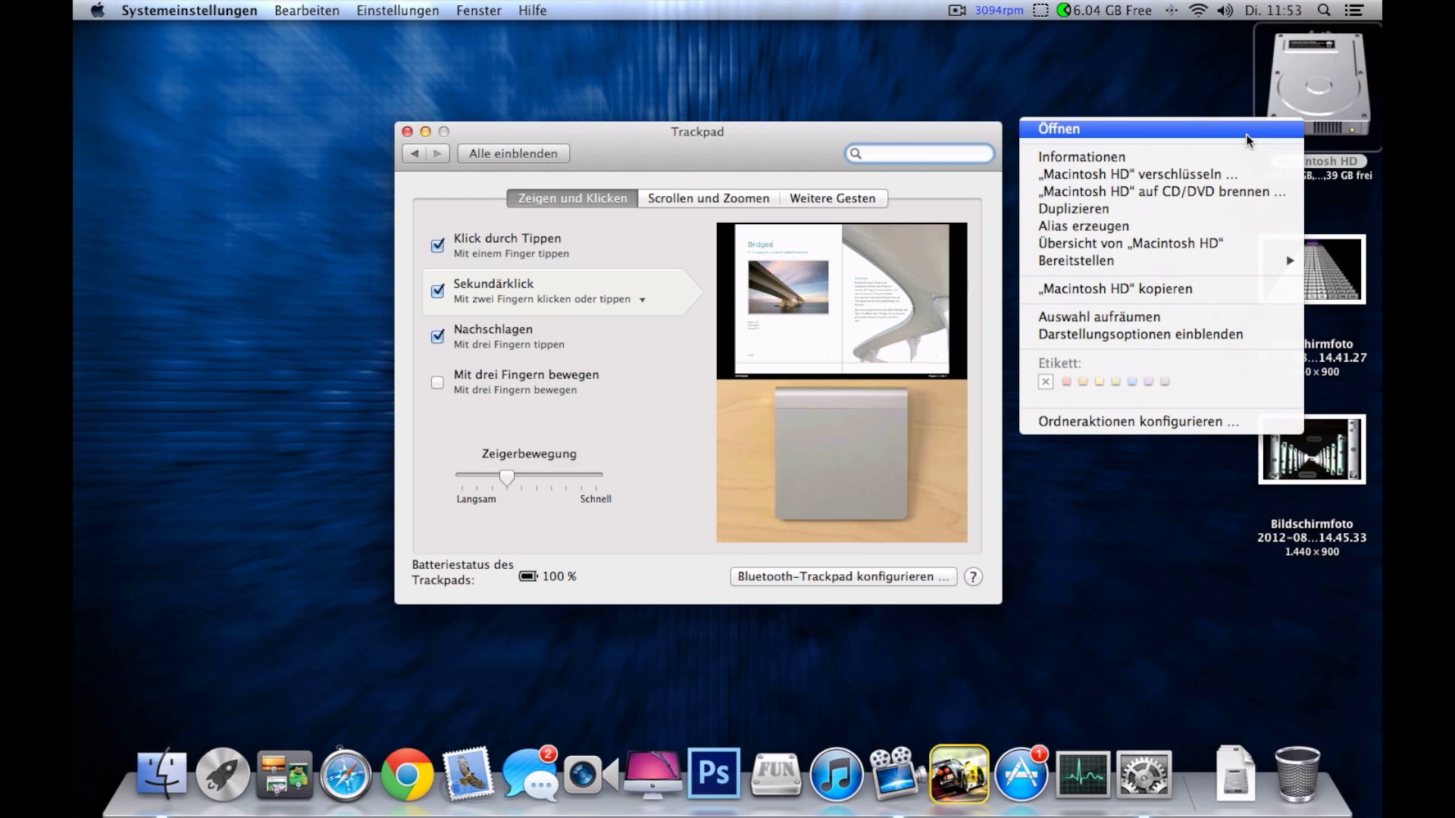
pyautogui.click(1211, 69)
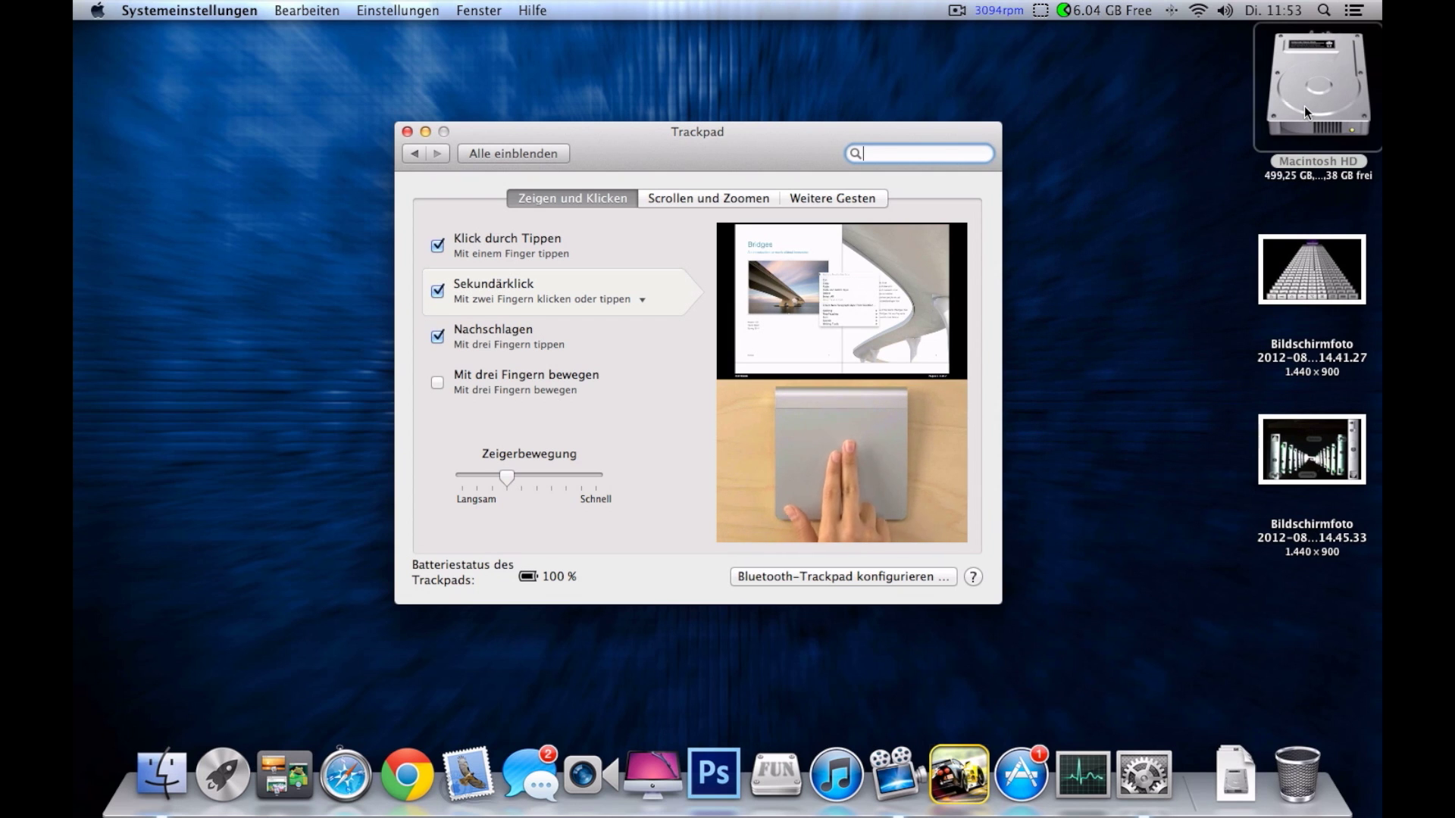
pyautogui.rightClick(1304, 106)
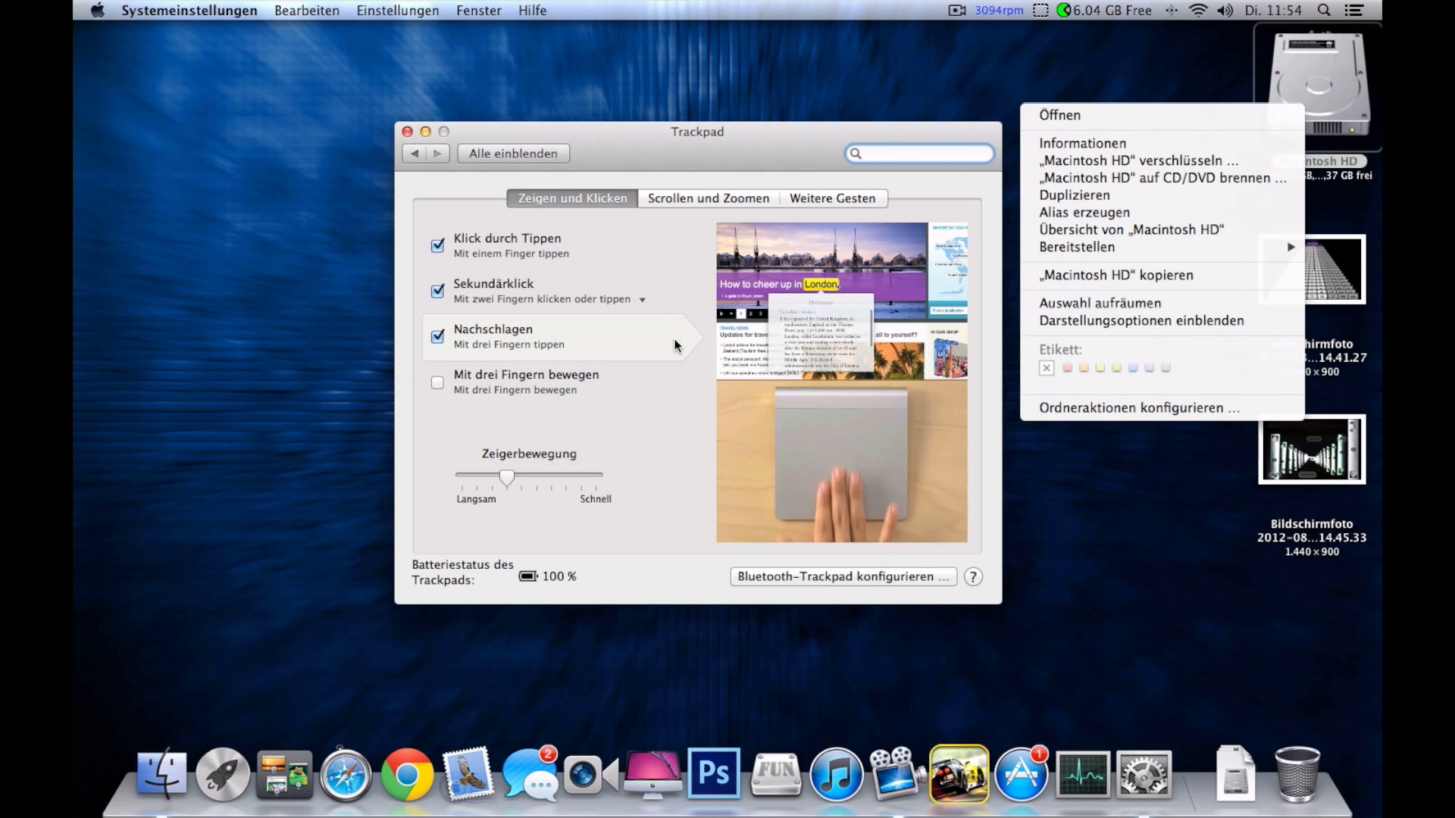
# Step: Enable "Mit drei Fingern bewegen" and test it by moving the Trackpad window around the desktop
pyautogui.moveTo(571, 376)
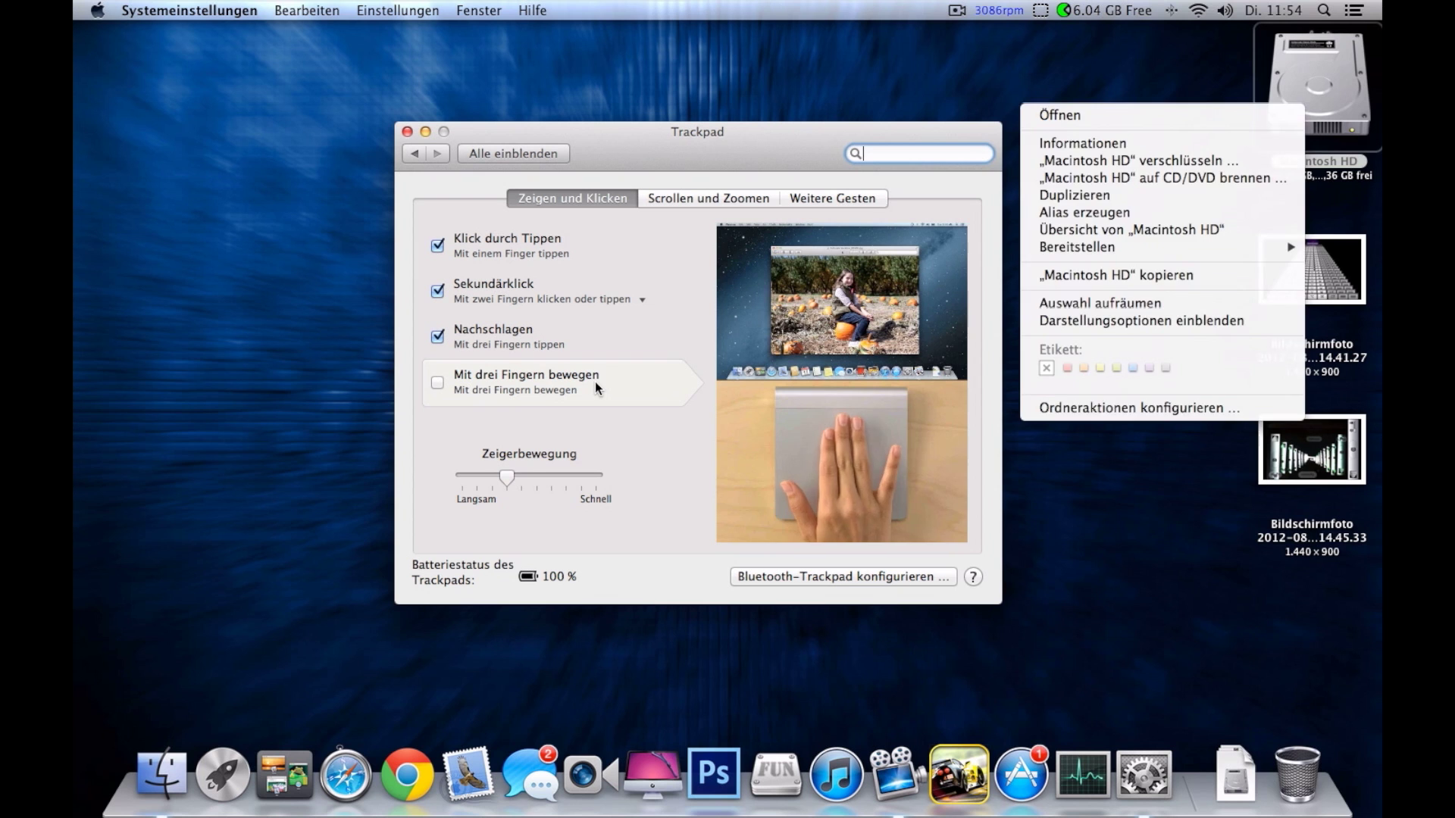
pyautogui.click(583, 388)
pyautogui.click(438, 385)
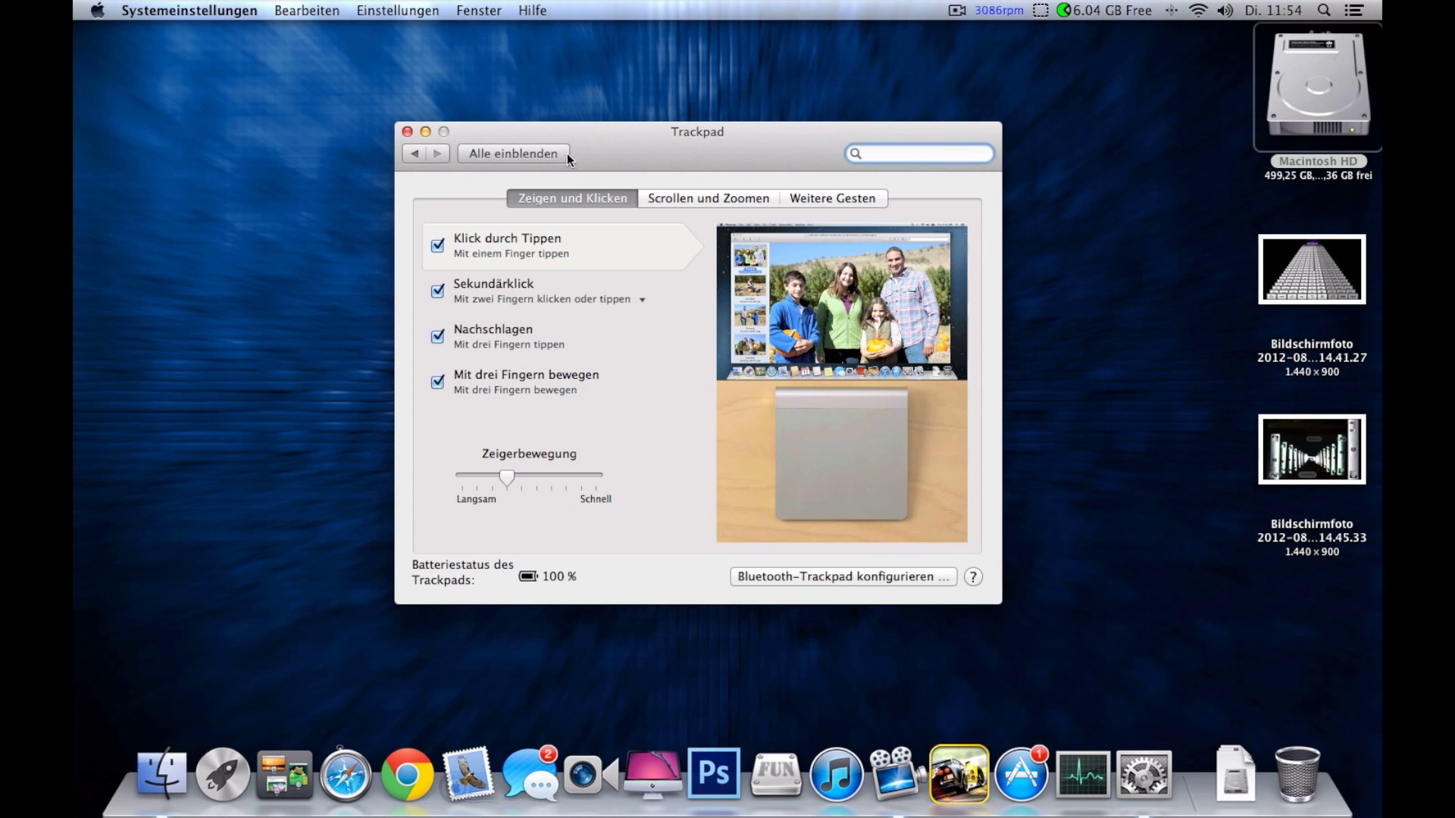
pyautogui.moveTo(610, 148); pyautogui.dragTo(641, 246)
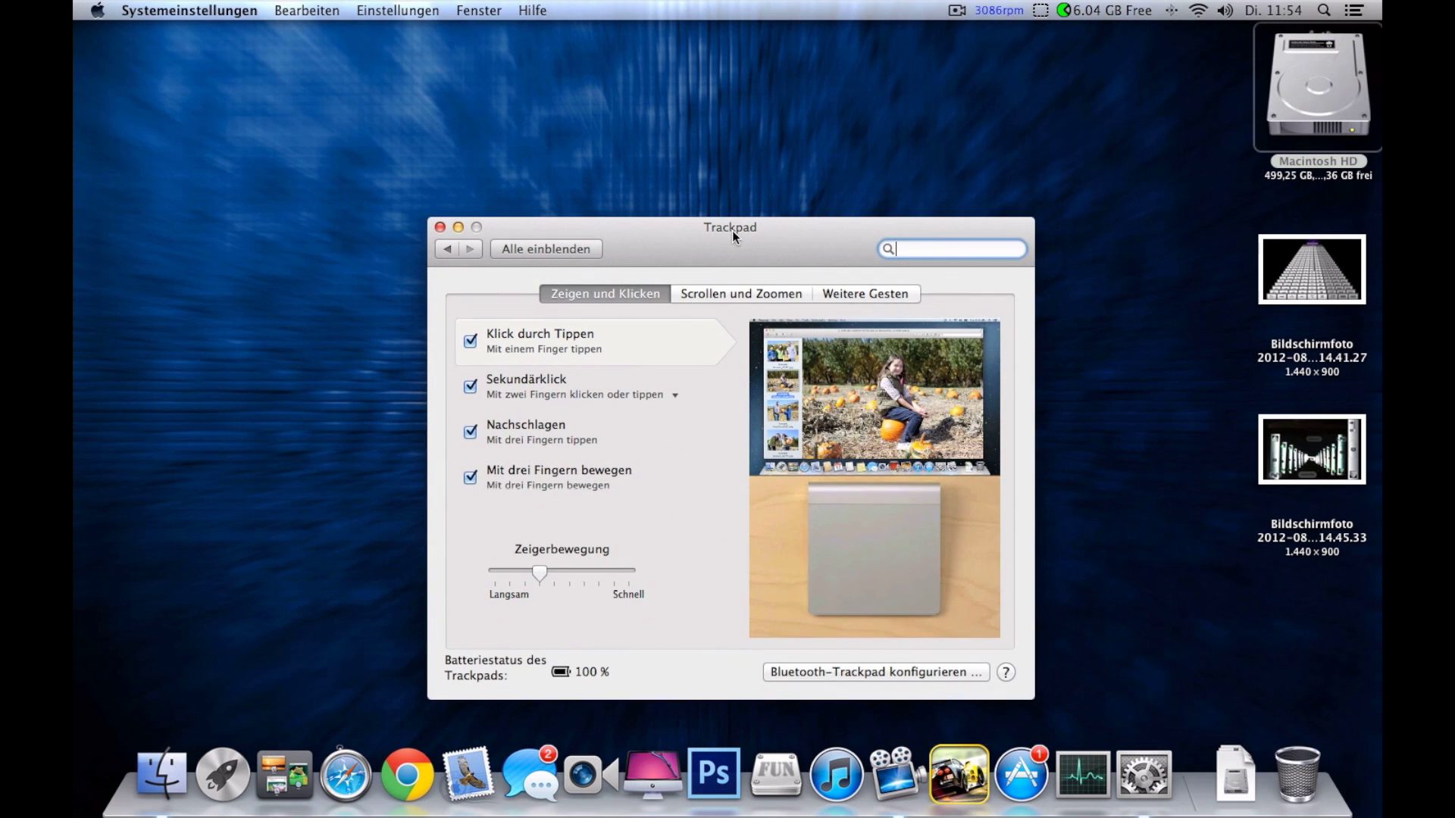
pyautogui.moveTo(721, 248); pyautogui.dragTo(746, 184)
# Step: Show the Dashboard and return to the desktop with the Trackpad settings
pyautogui.moveTo(740, 316)
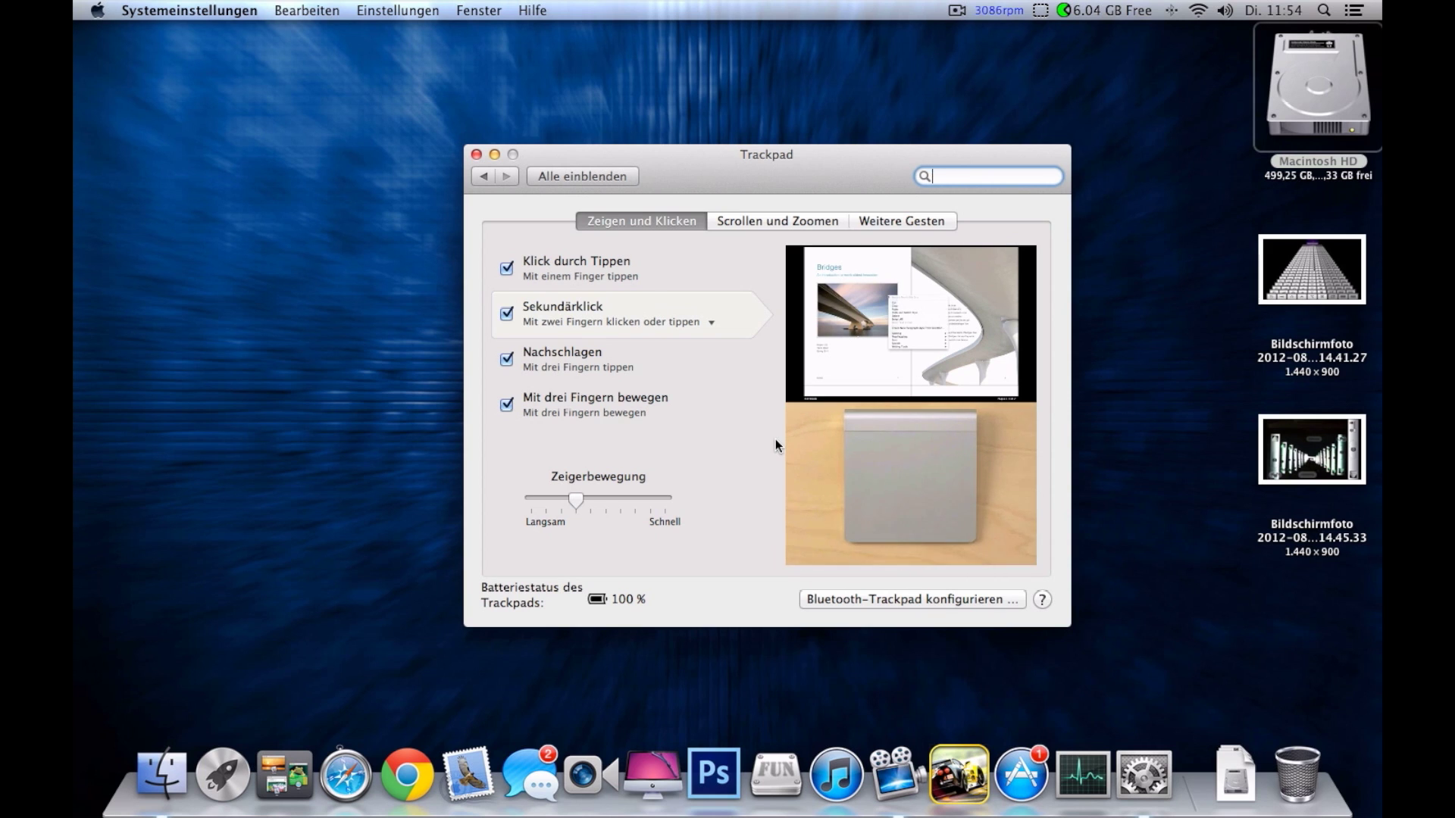
pyautogui.press('F12')
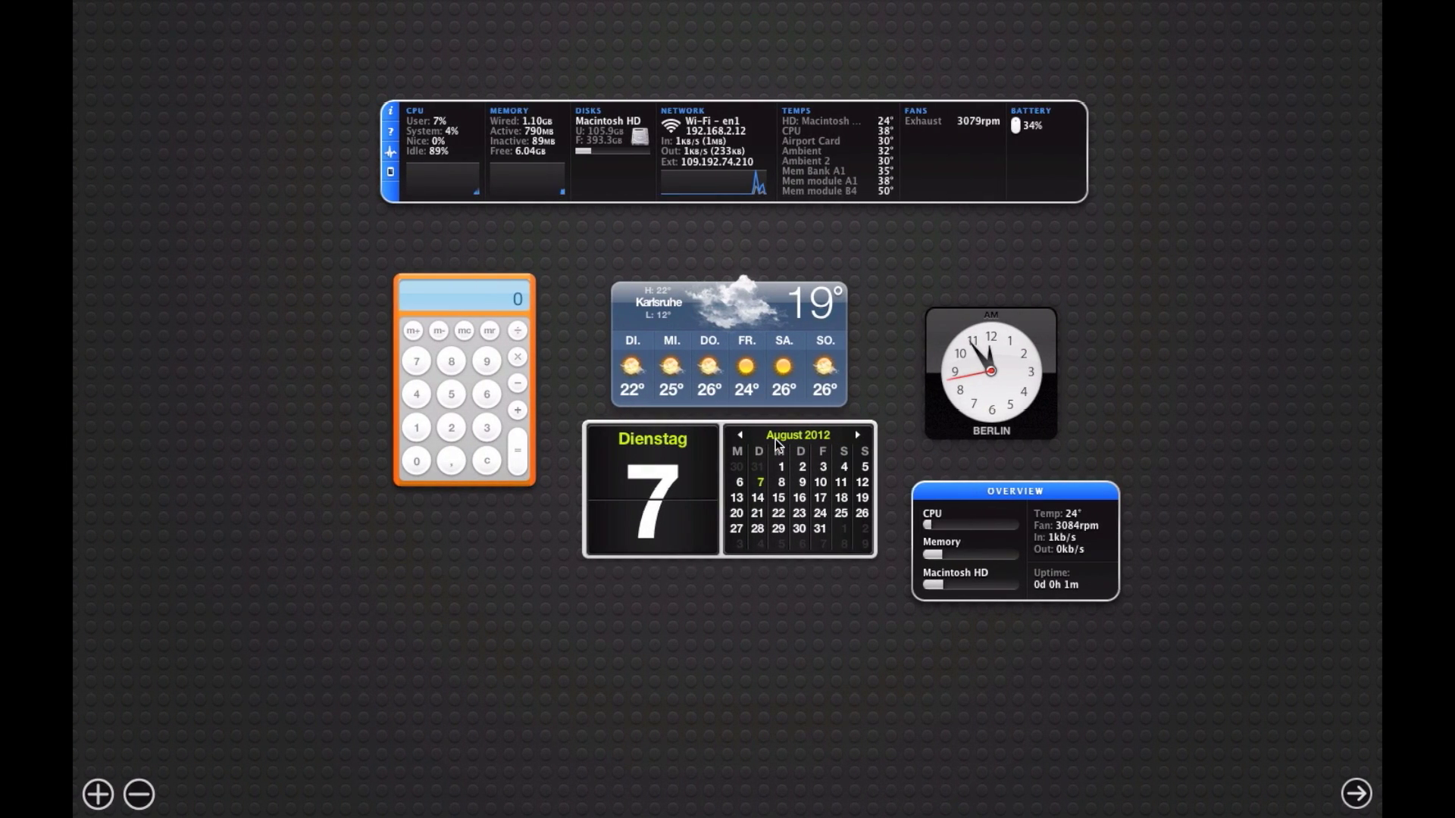
pyautogui.press('F12')
pyautogui.press('F12')
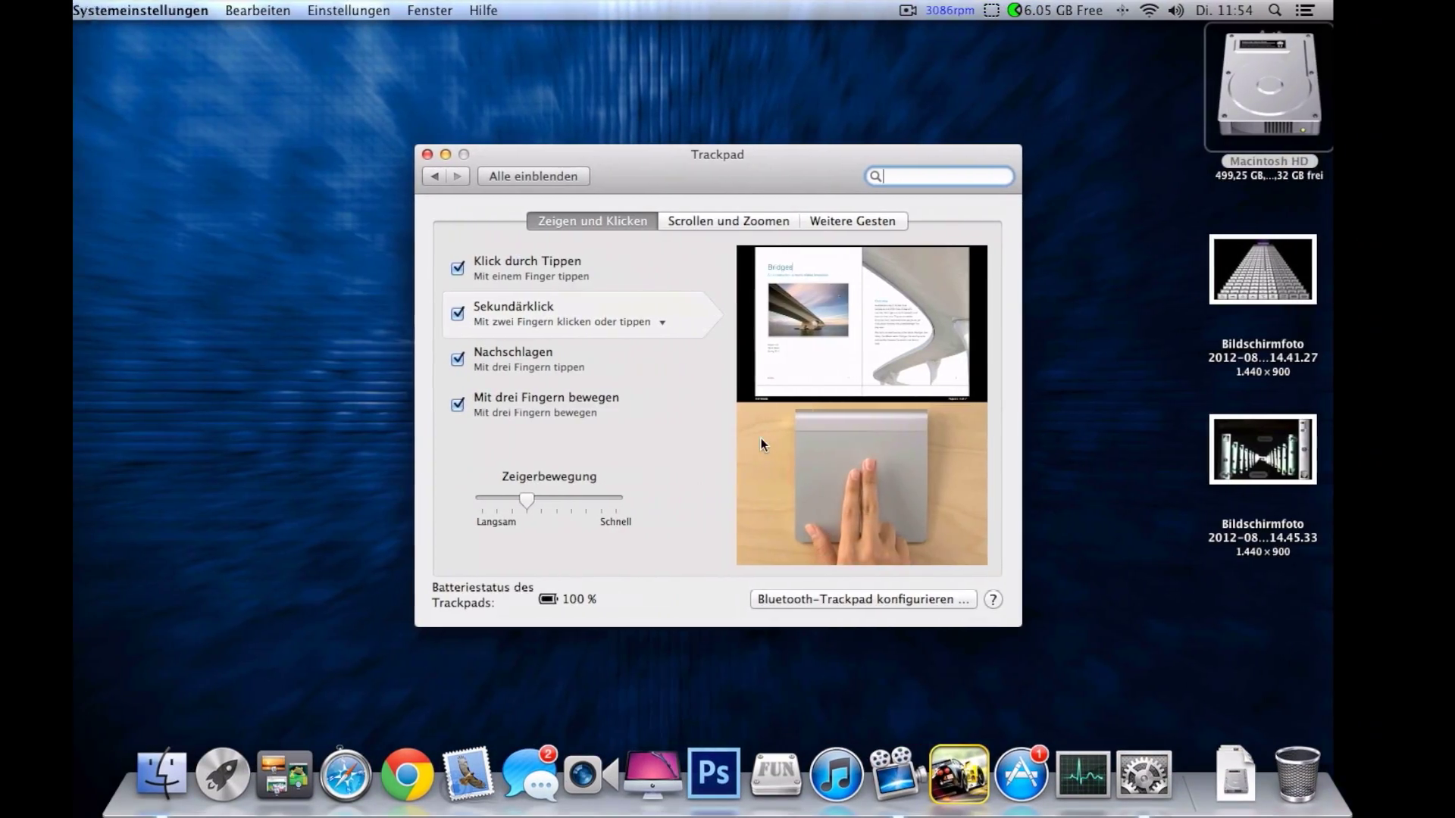
pyautogui.press('F12')
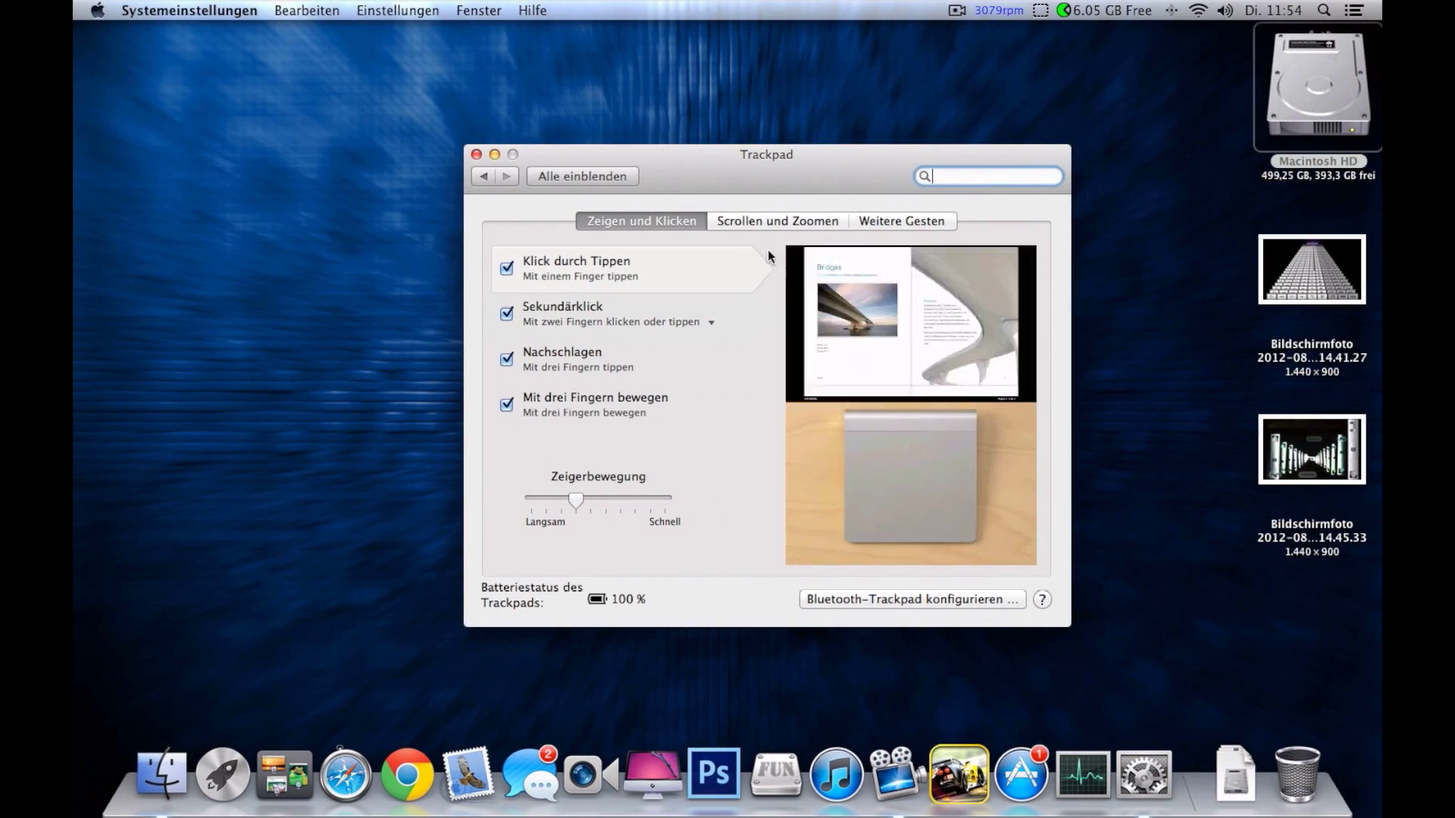
# Step: Show the "Scrollen und Zoomen" settings, and turn "Scrollrichtung: Natürlich" off and back on
pyautogui.click(762, 219)
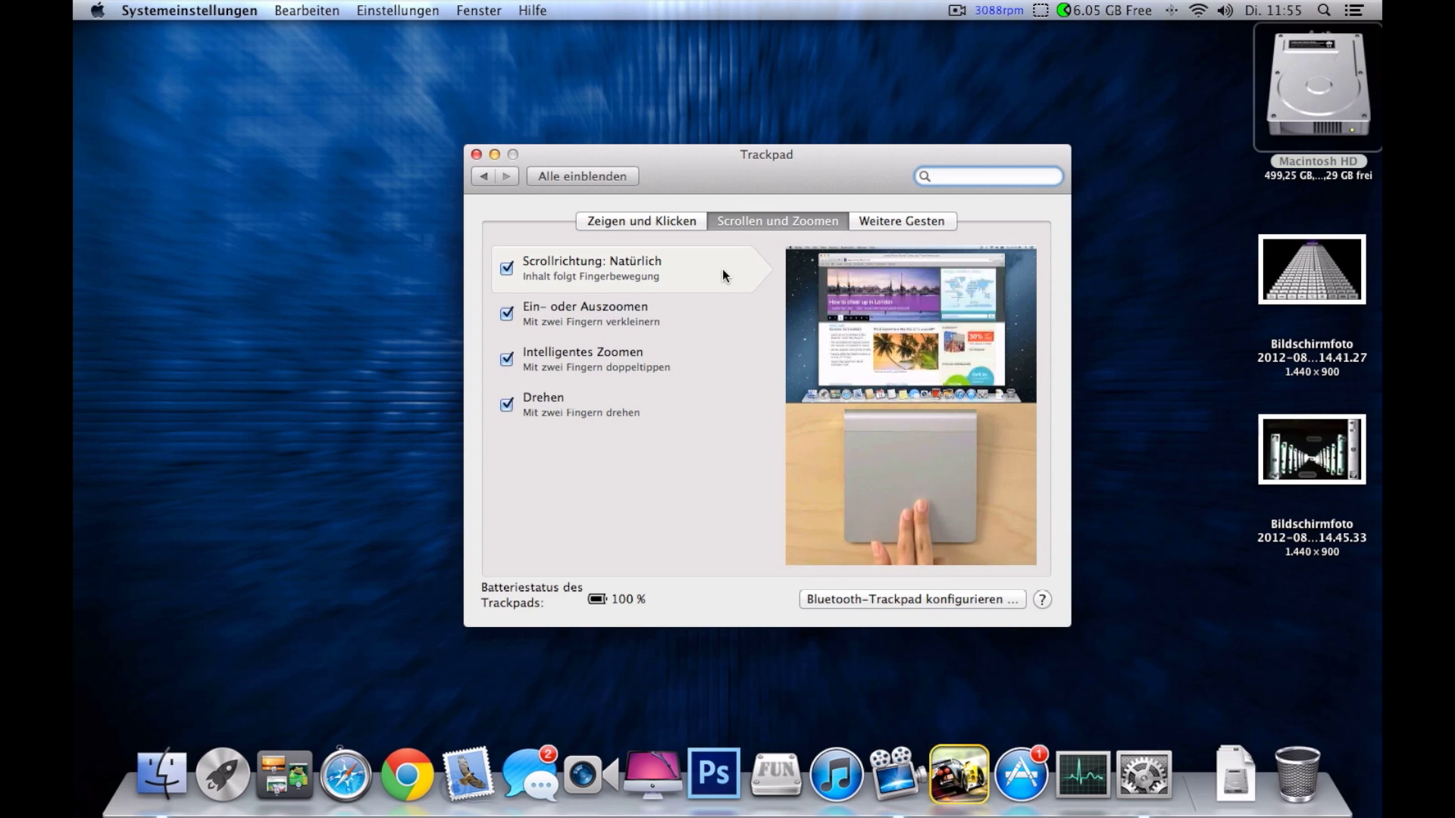
pyautogui.click(508, 266)
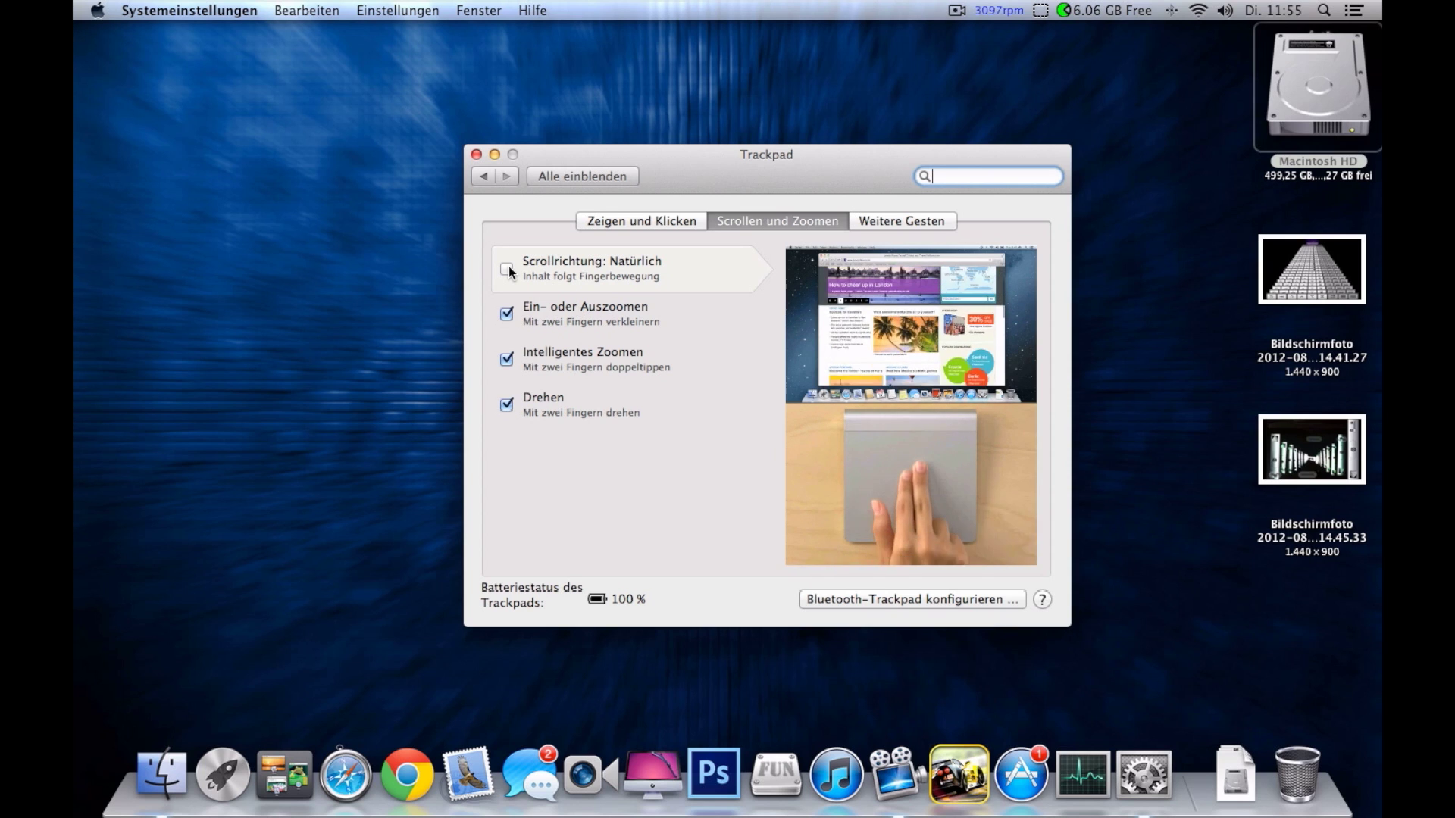
pyautogui.click(508, 266)
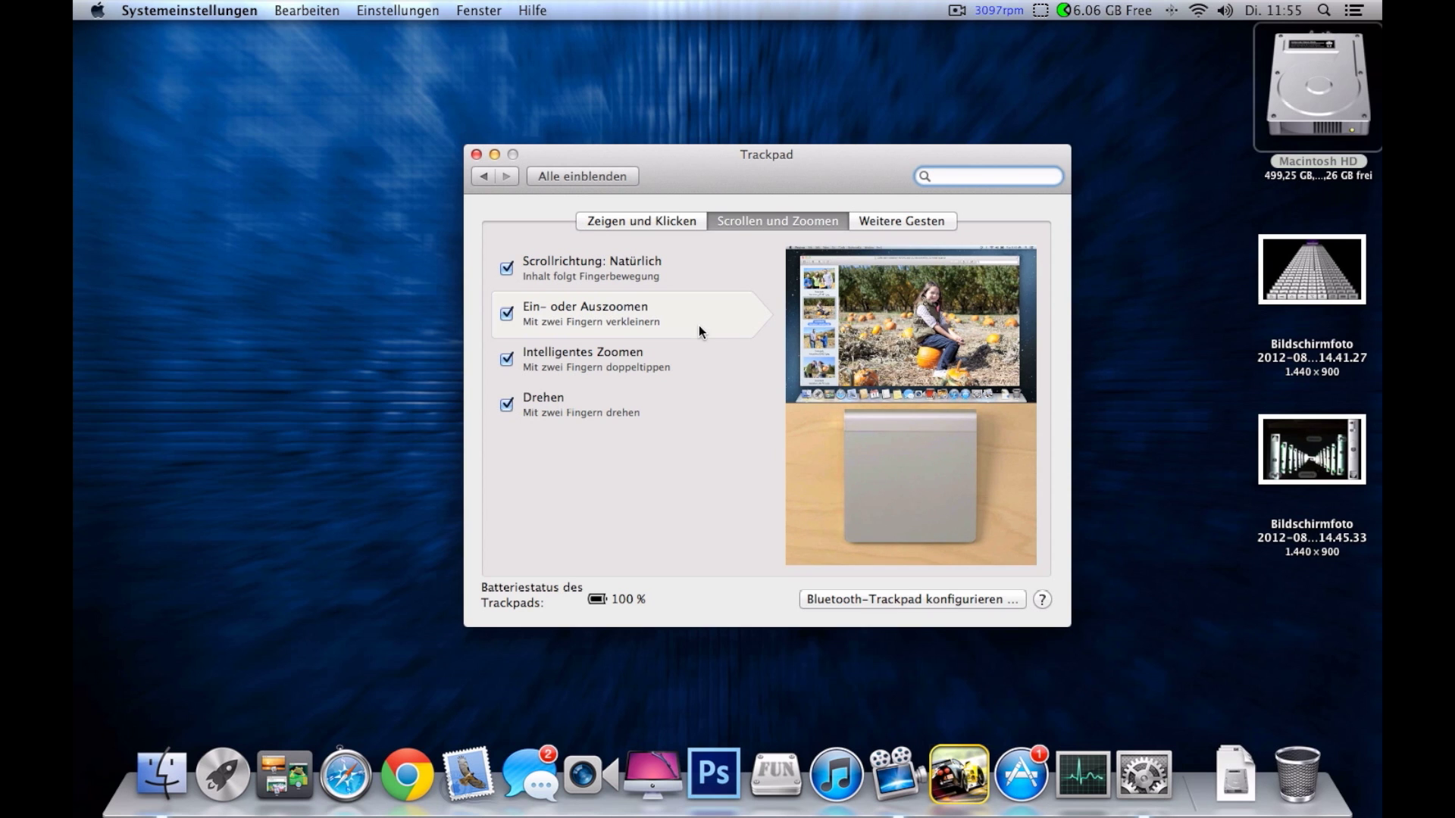
# Step: View the desktop screenshot "Bildschirmfoto 2012-08-06 um 14.41.27" in Preview, zoom in and out to test the gesture, and quit Preview
pyautogui.doubleClick(1313, 288)
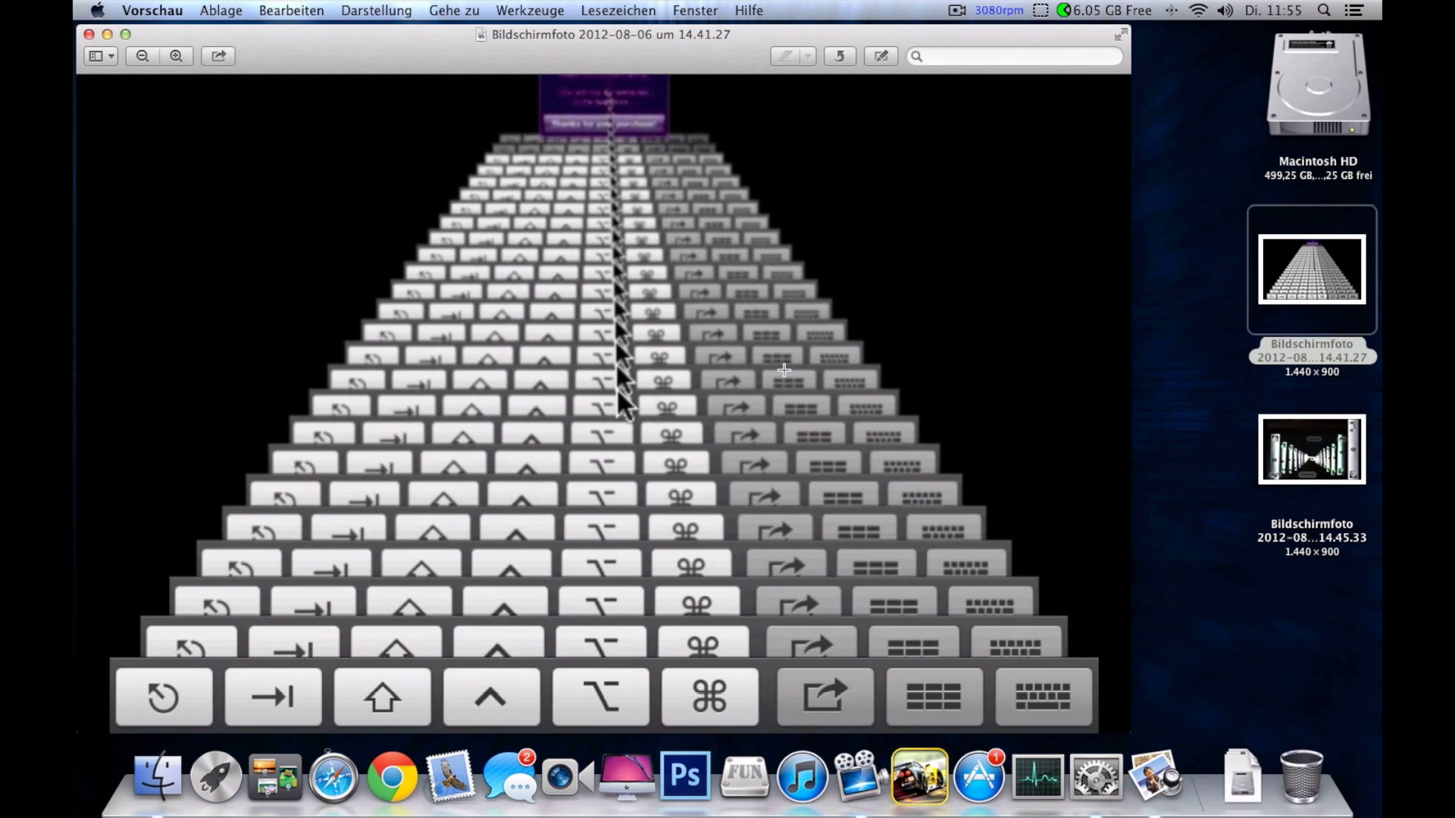
pyautogui.scroll(5, 783, 369)
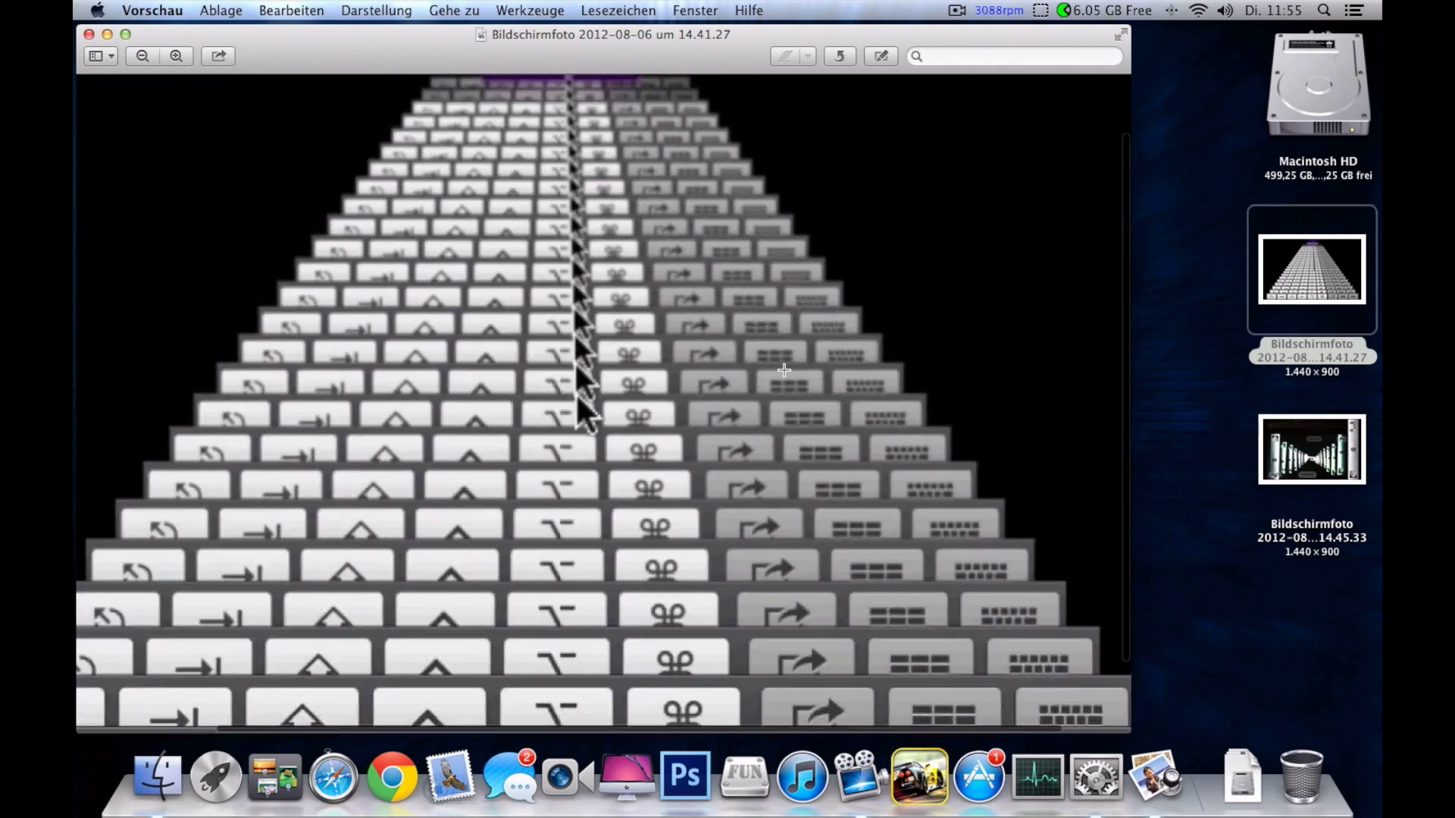
pyautogui.scroll(-5, 784, 369)
pyautogui.scroll(8, 783, 369)
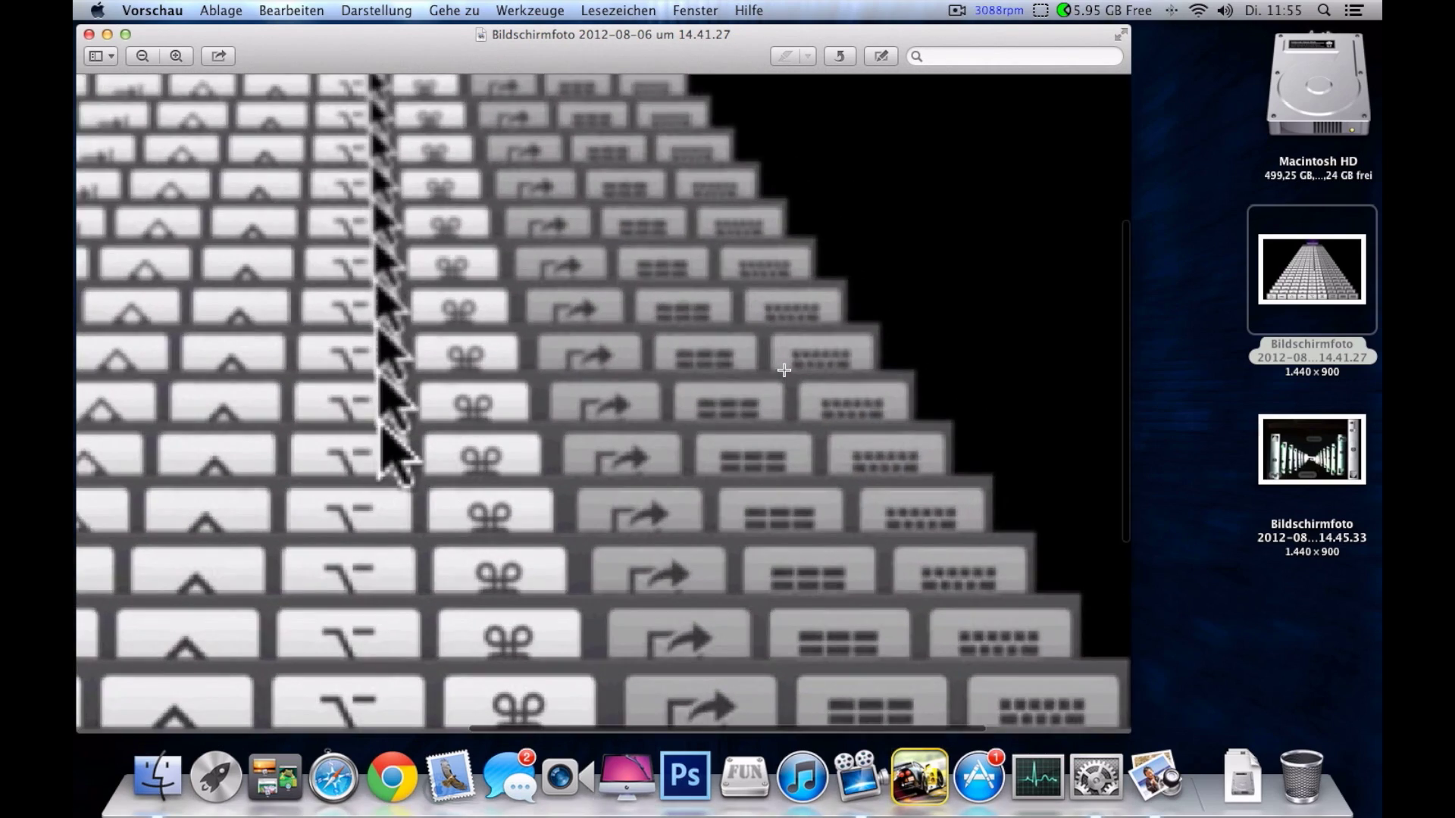
pyautogui.scroll(2, 783, 370)
pyautogui.scroll(-6, 782, 370)
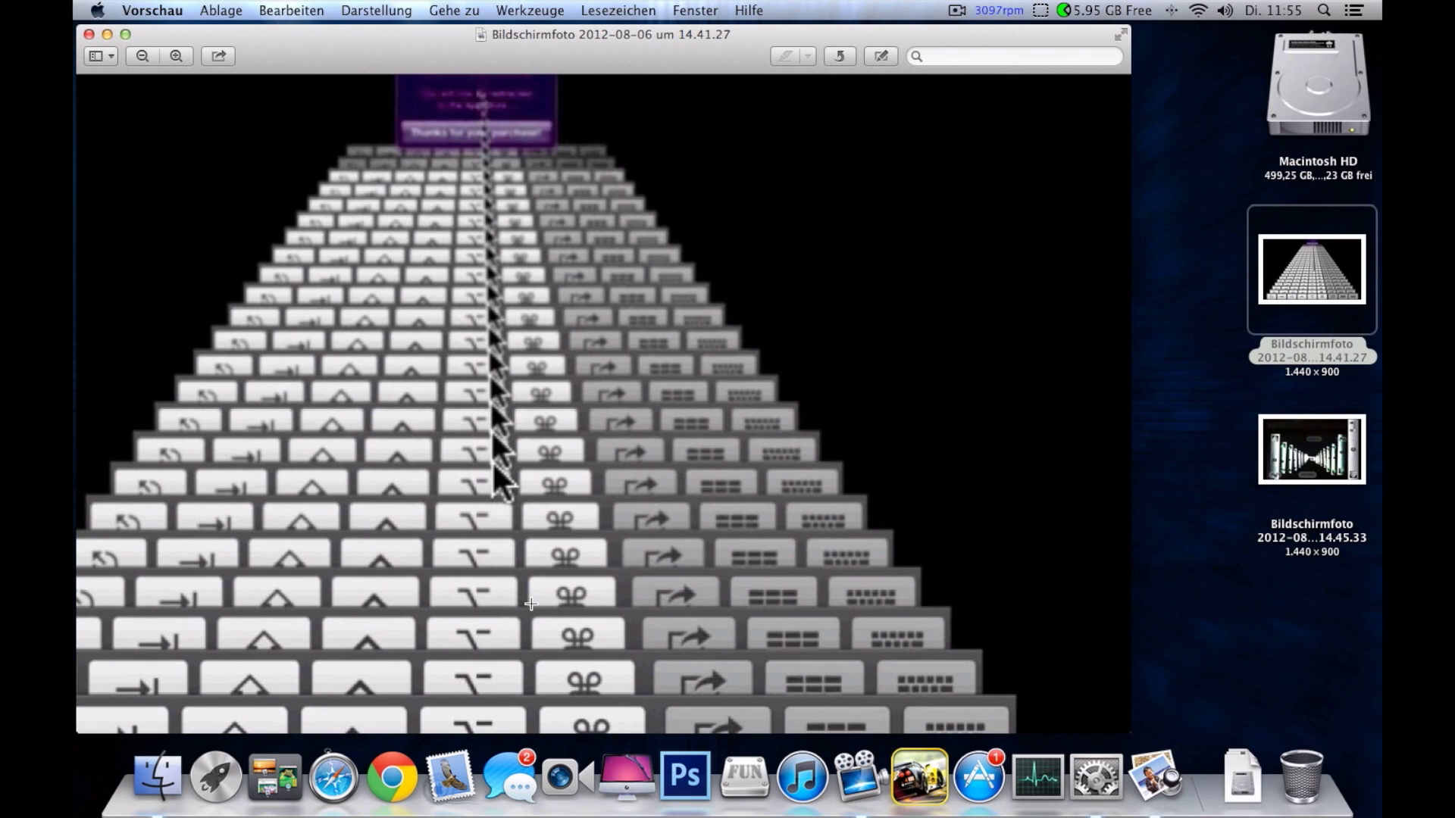
pyautogui.press('super+q')
pyautogui.click(662, 547)
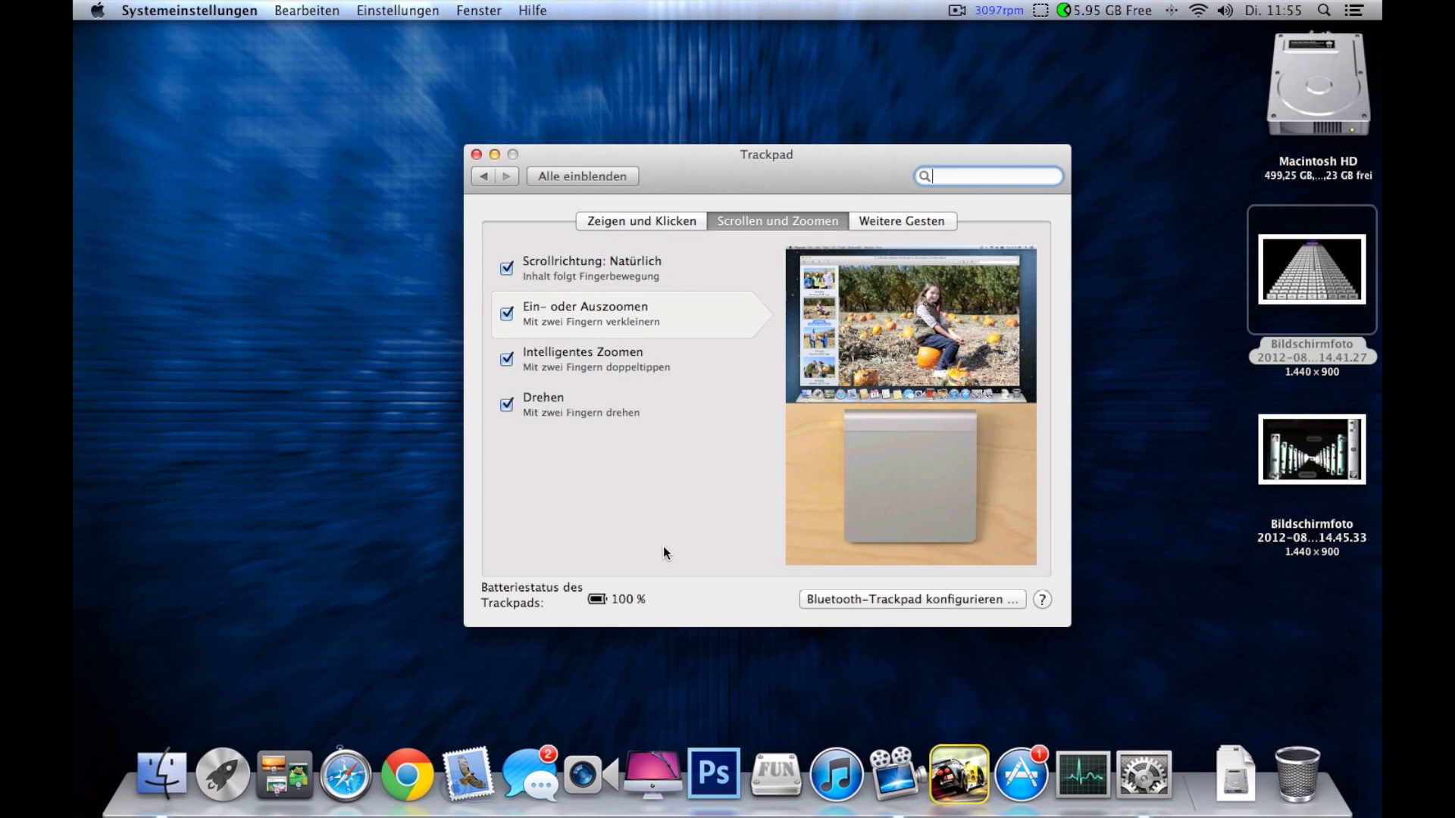
# Step: Preview the "Intelligentes Zoomen" gesture, reopen the 14.41.27 screenshot in Preview, and quit Preview
pyautogui.moveTo(615, 357)
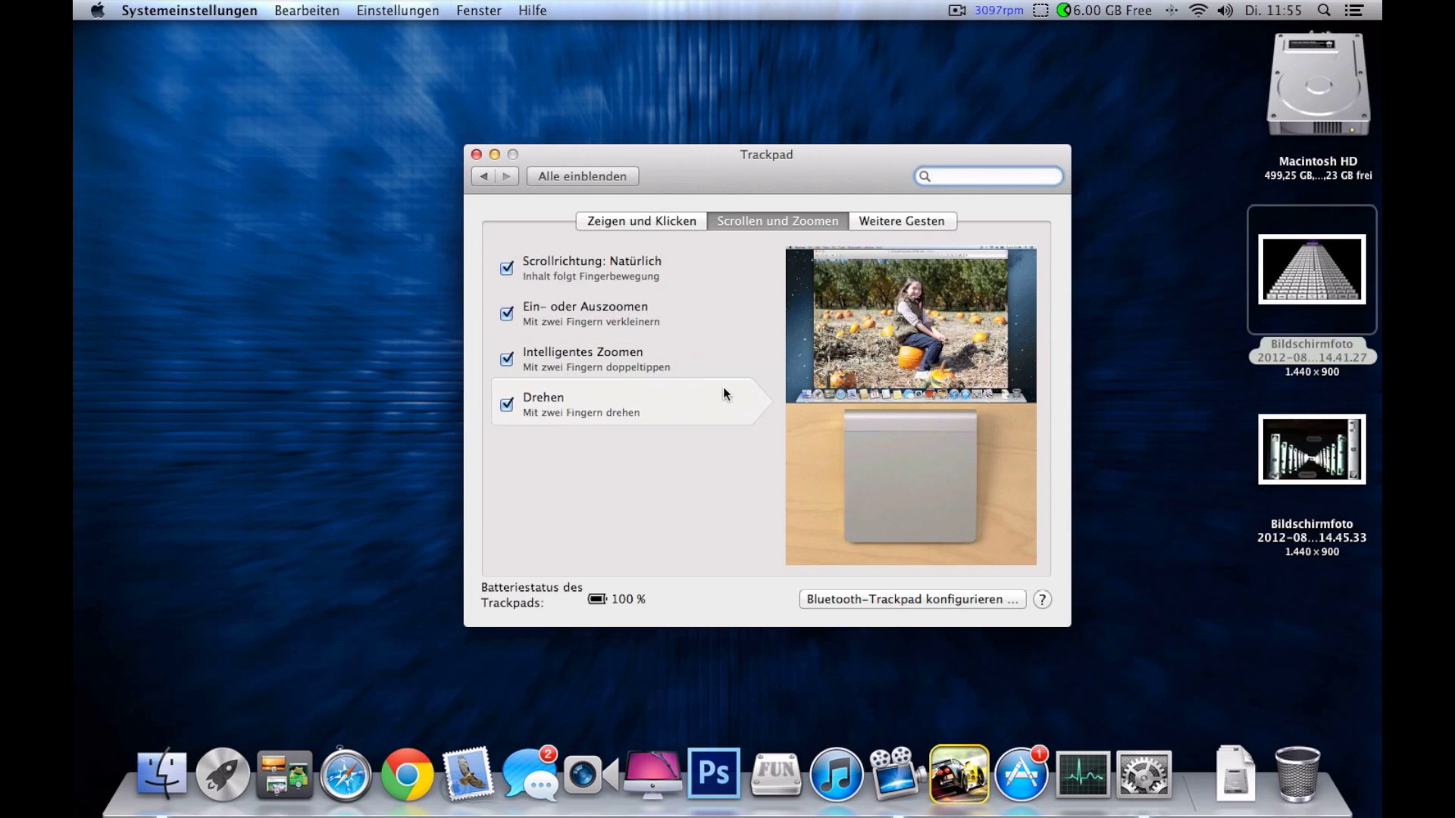
pyautogui.doubleClick(1334, 306)
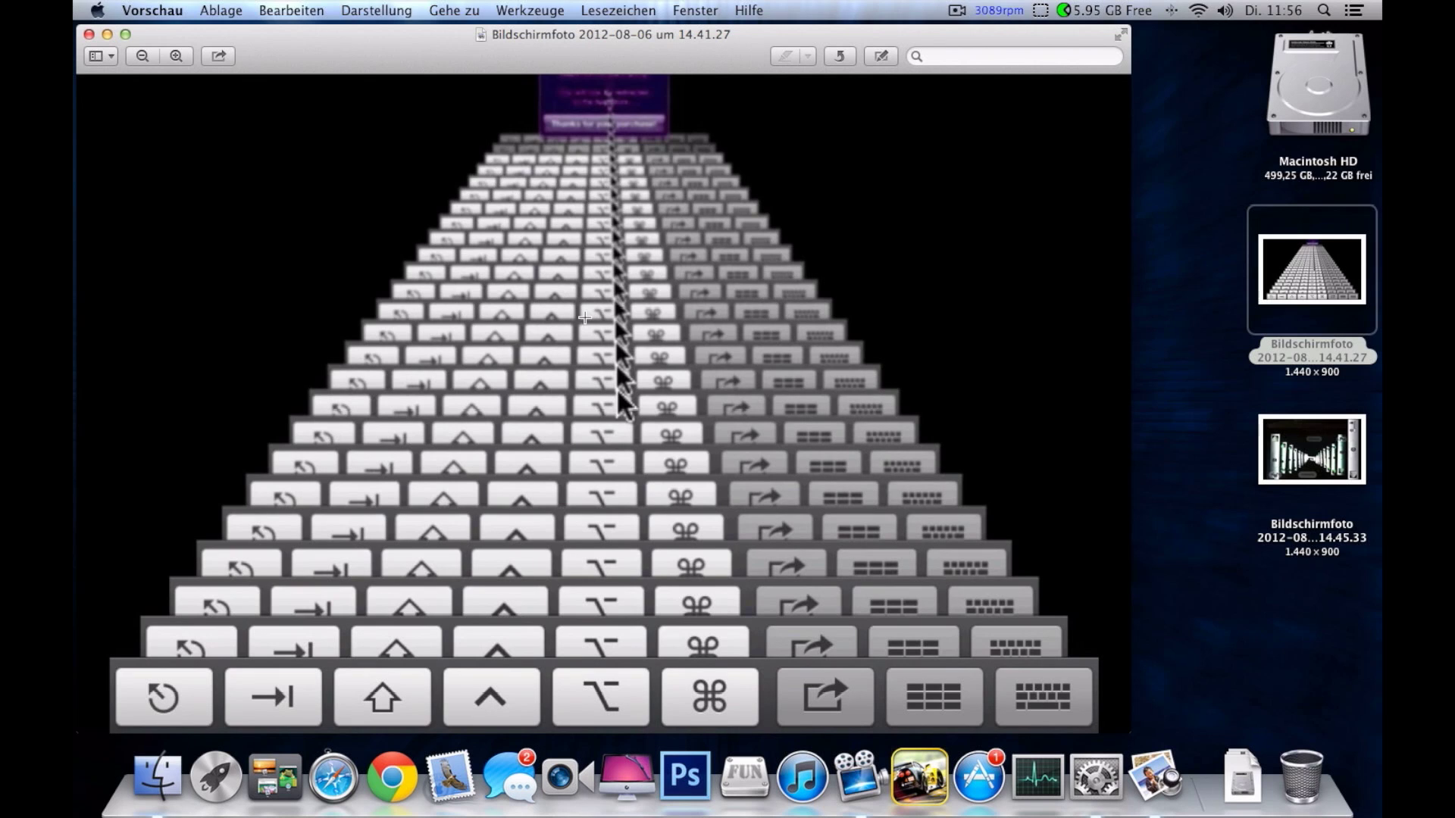
pyautogui.press('super+q')
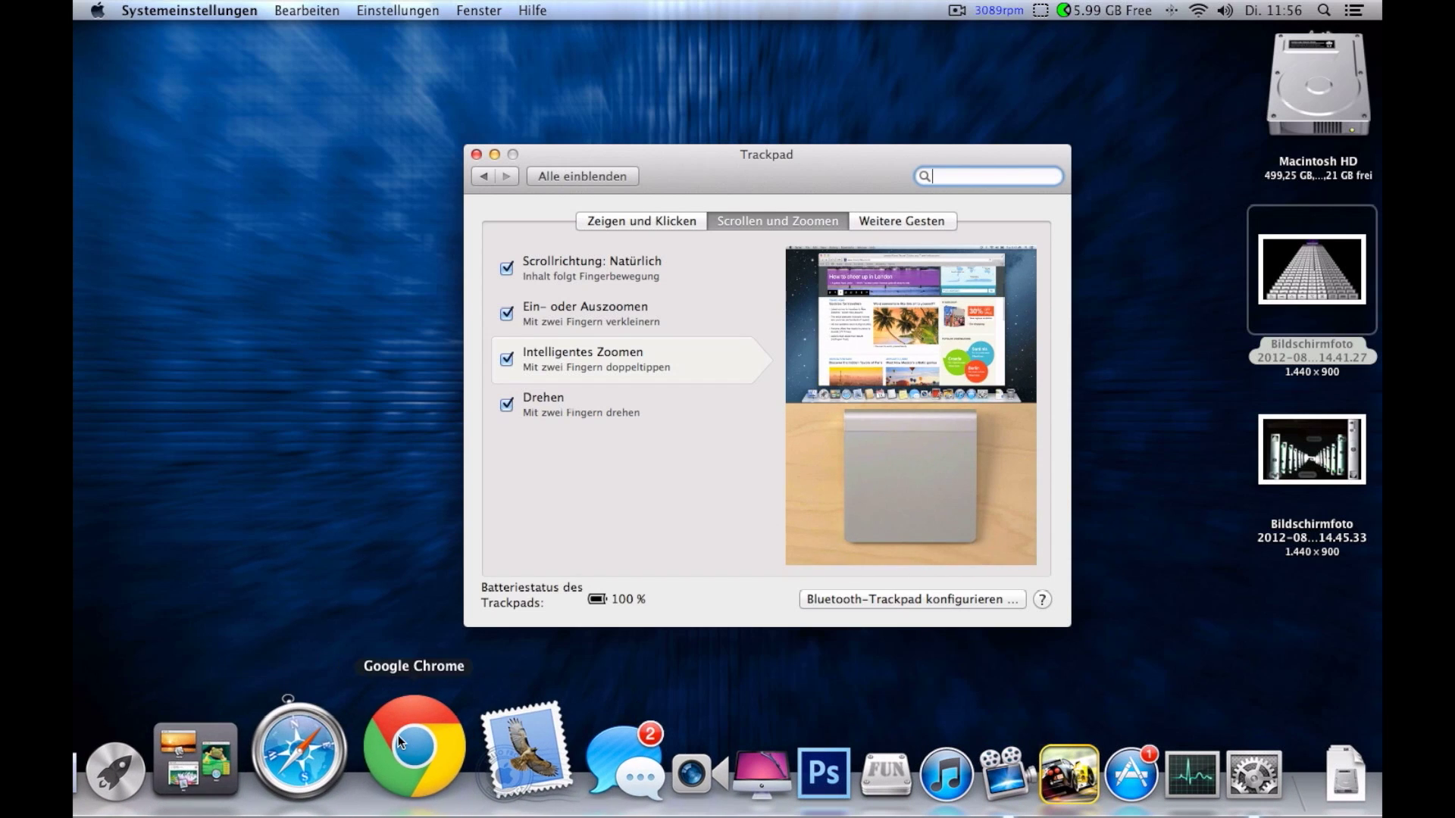
# Step: Switch to Google Chrome and load google.de
pyautogui.click(398, 736)
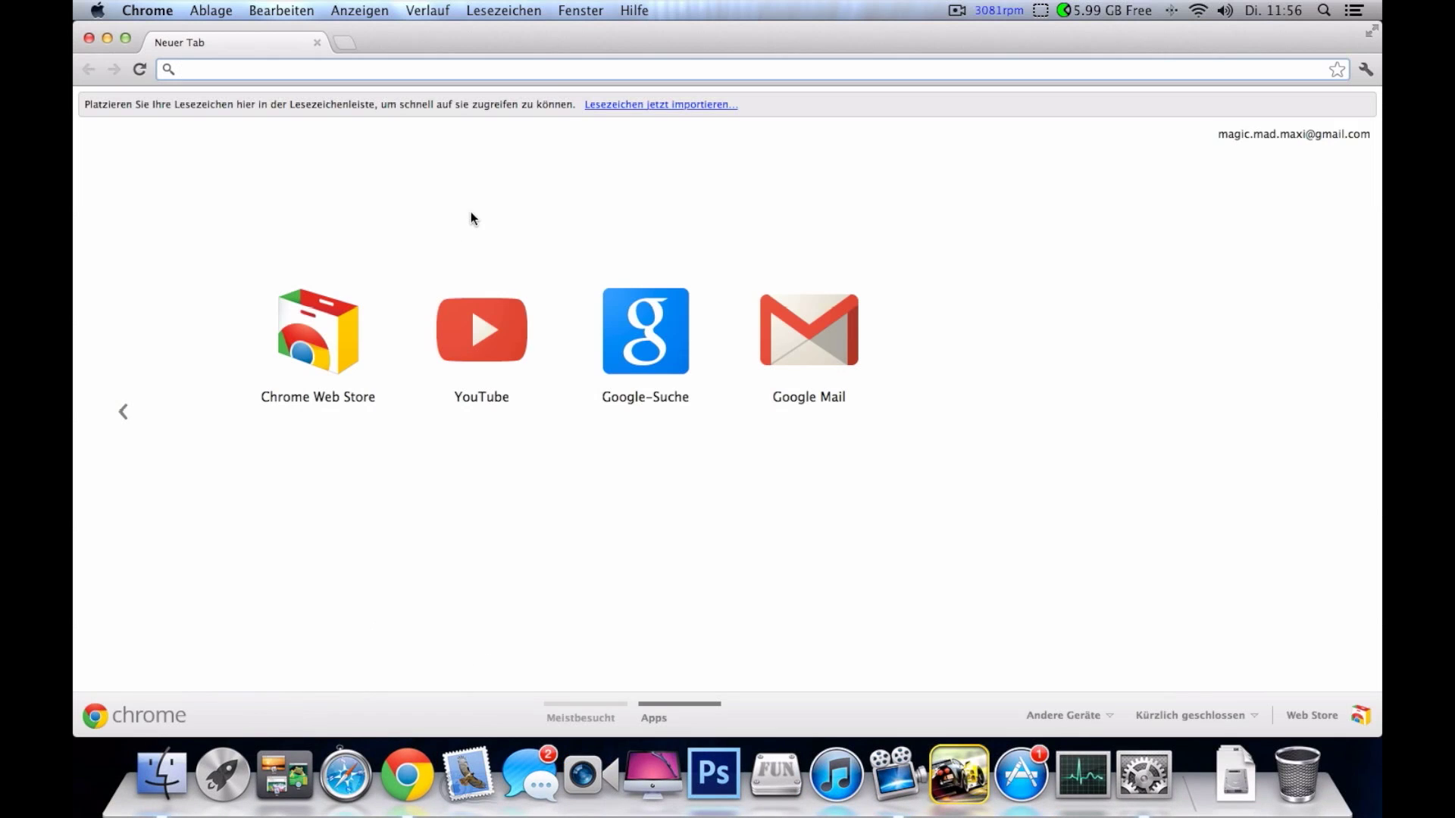
pyautogui.write('google.de')
pyautogui.press('Return')
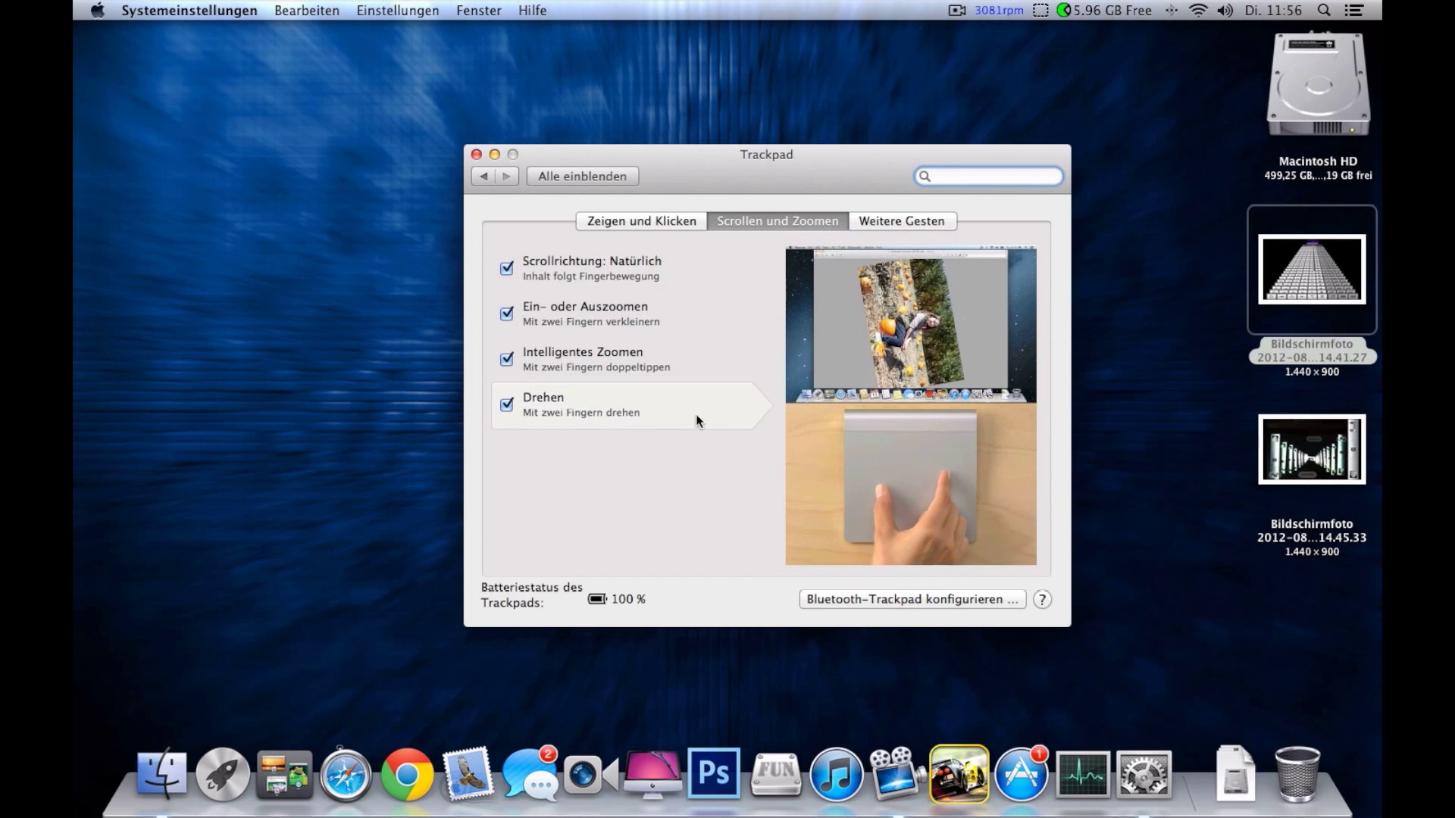
# Step: Open the 14.41.27 screenshot in Preview to try the "Drehen" gesture, and quit Preview
pyautogui.doubleClick(1287, 288)
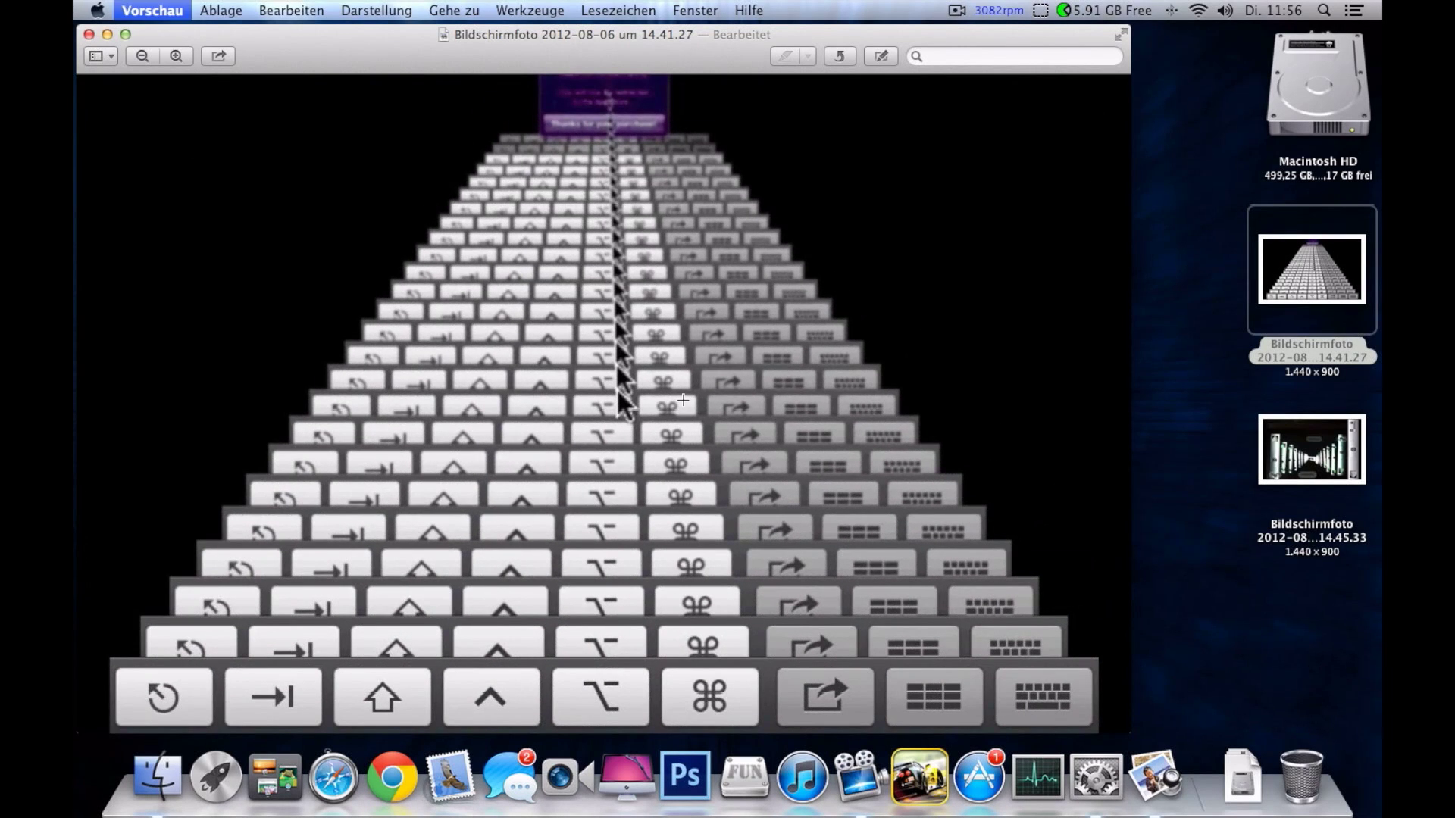
pyautogui.press('super+q')
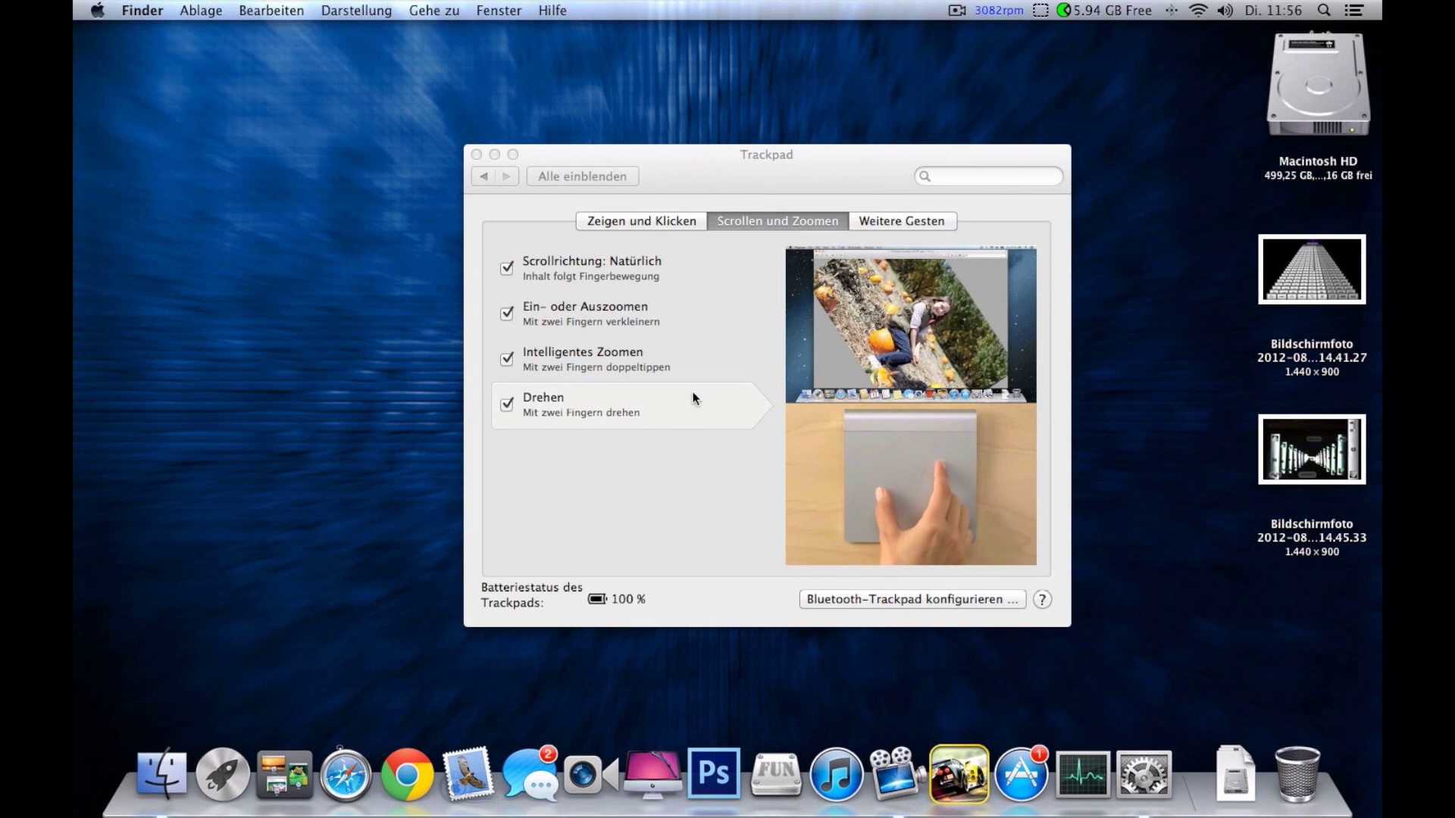
# Step: Show the "Weitere Gesten" trackpad settings, and go to YouTube from google.de in Google Chrome
pyautogui.click(904, 221)
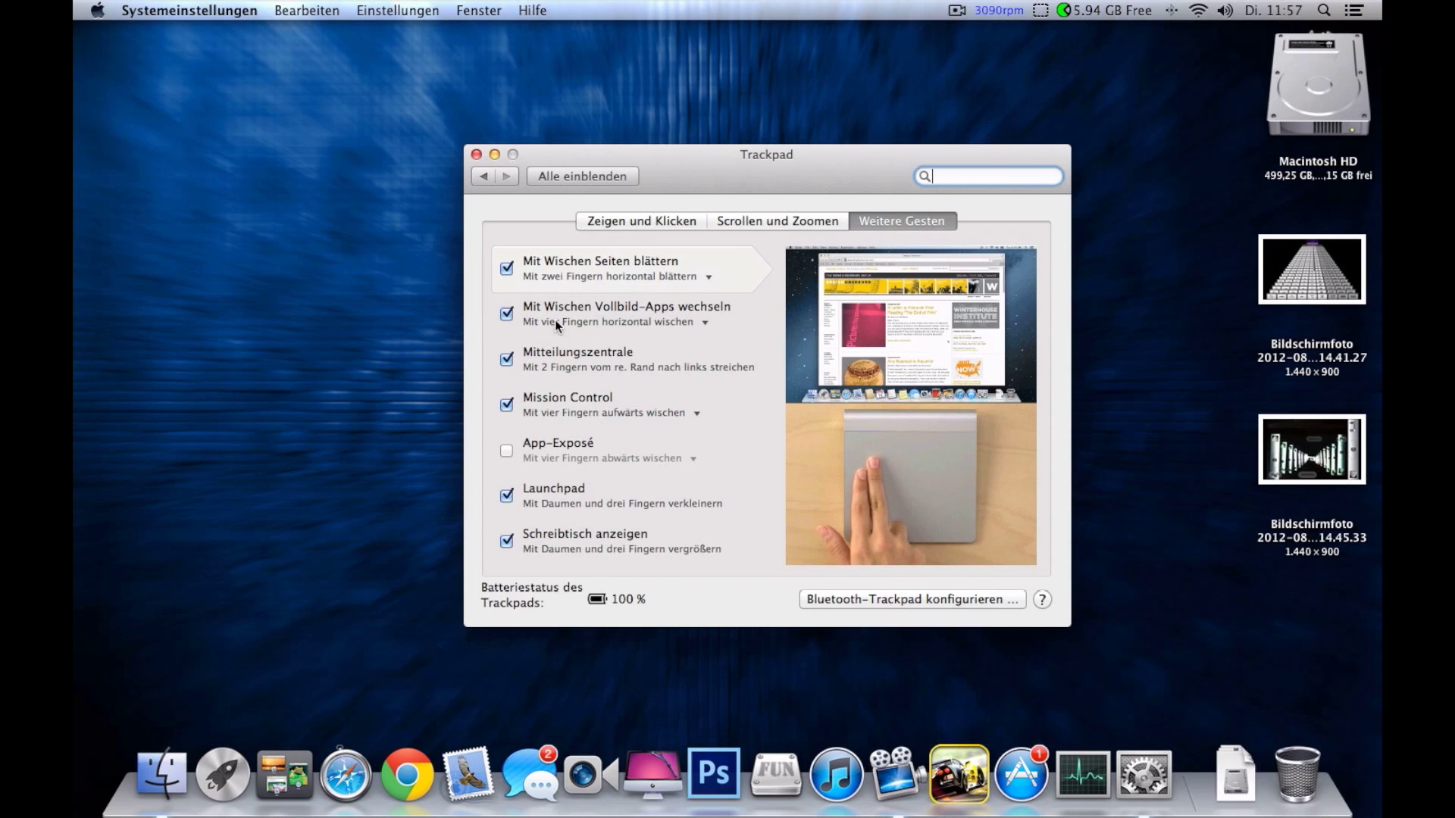
pyautogui.click(412, 760)
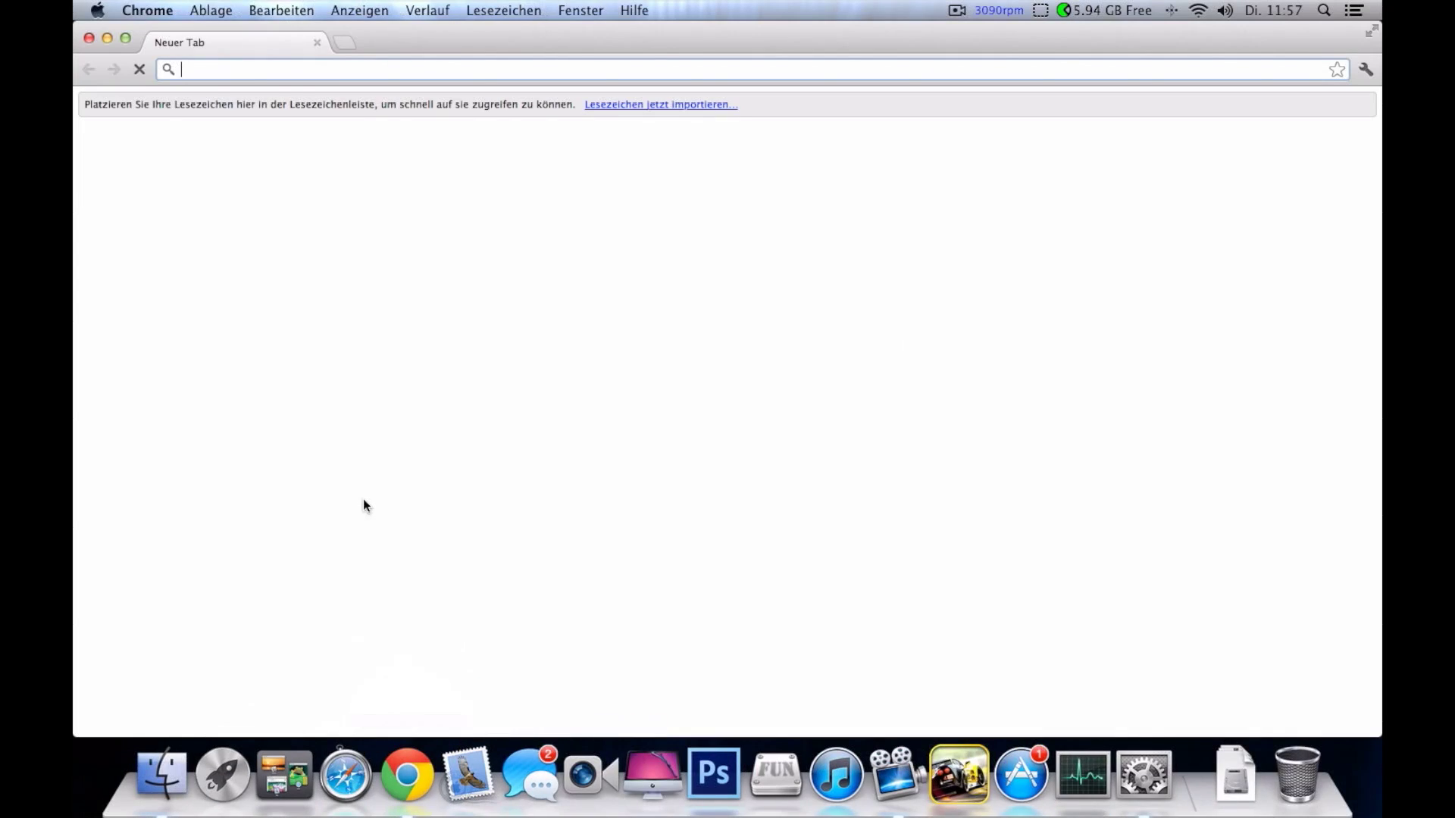
pyautogui.write('google.de')
pyautogui.press('Return')
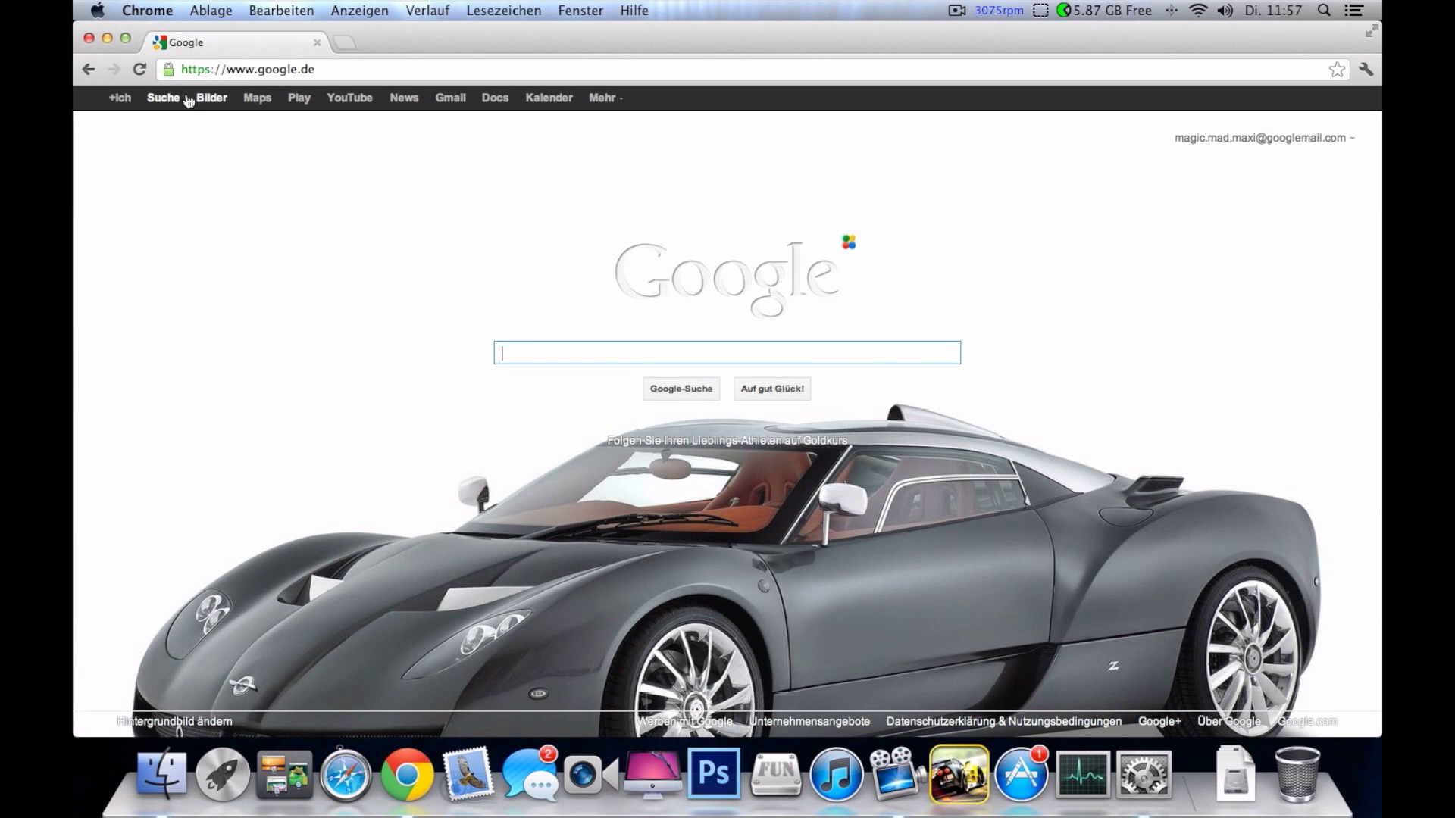
pyautogui.click(358, 101)
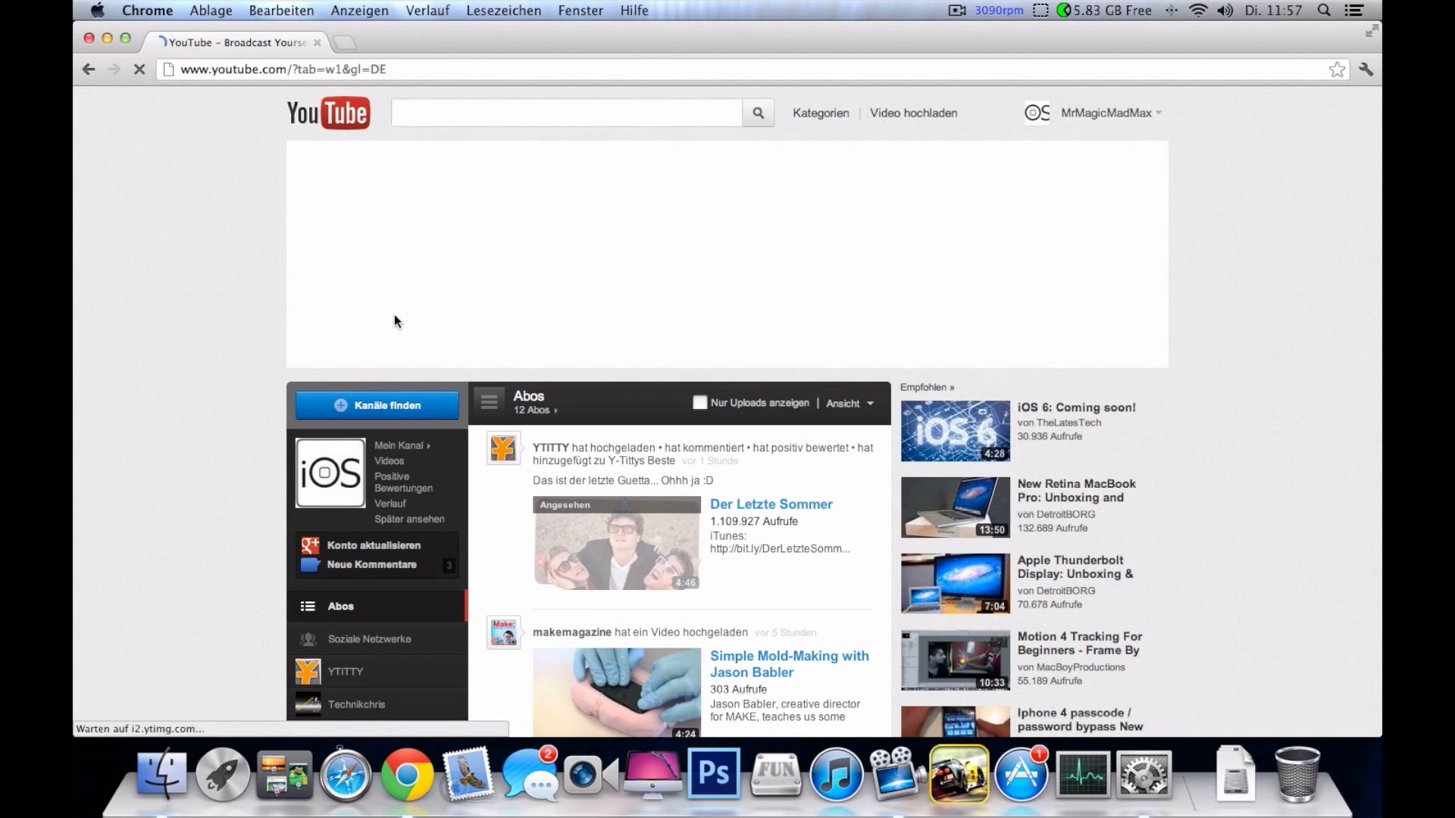
# Step: Swipe back and forward between the Google and YouTube pages twice, and return to the Trackpad settings
pyautogui.hscroll(-5, 394, 316)
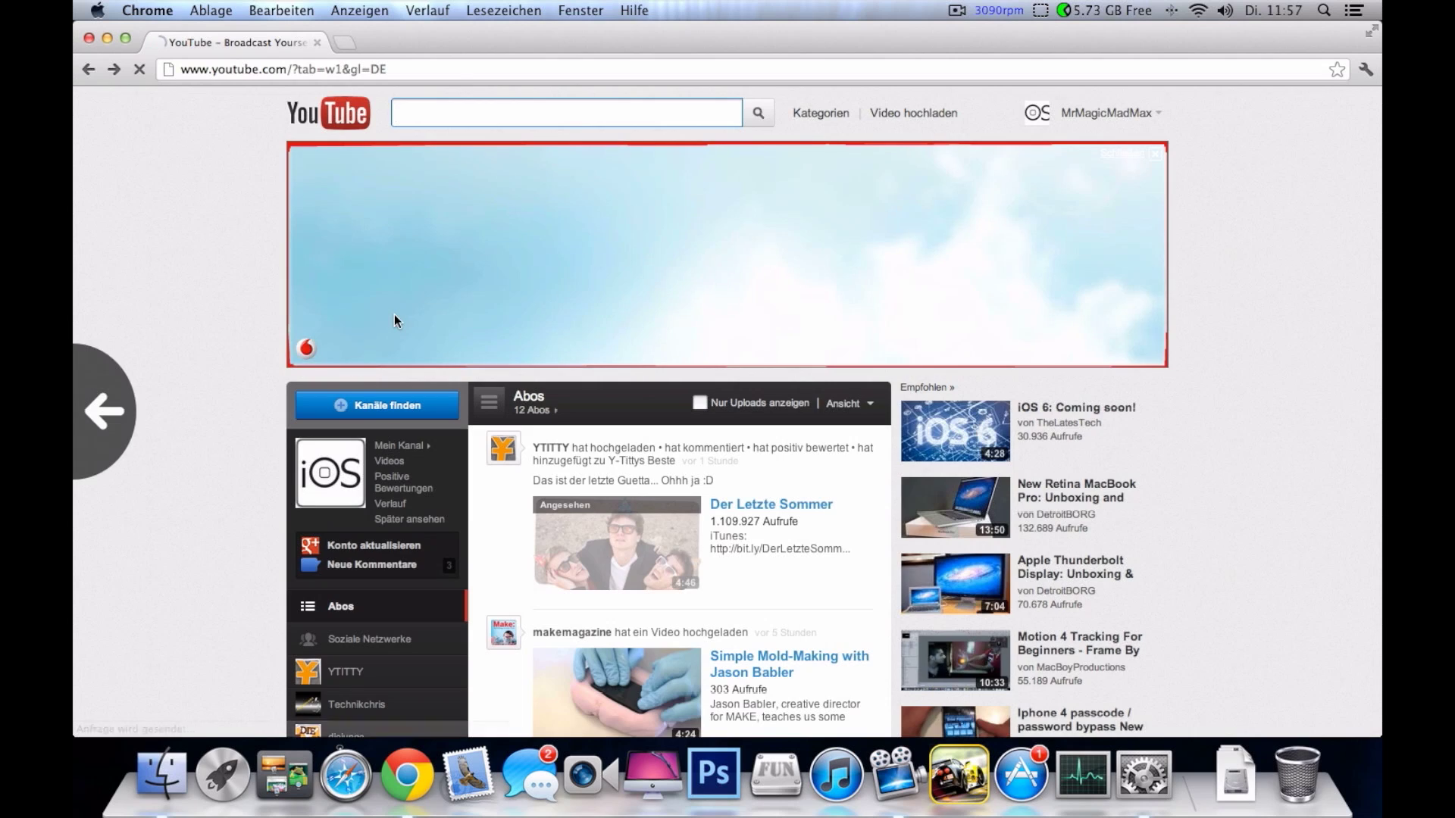
pyautogui.hscroll(5, 394, 314)
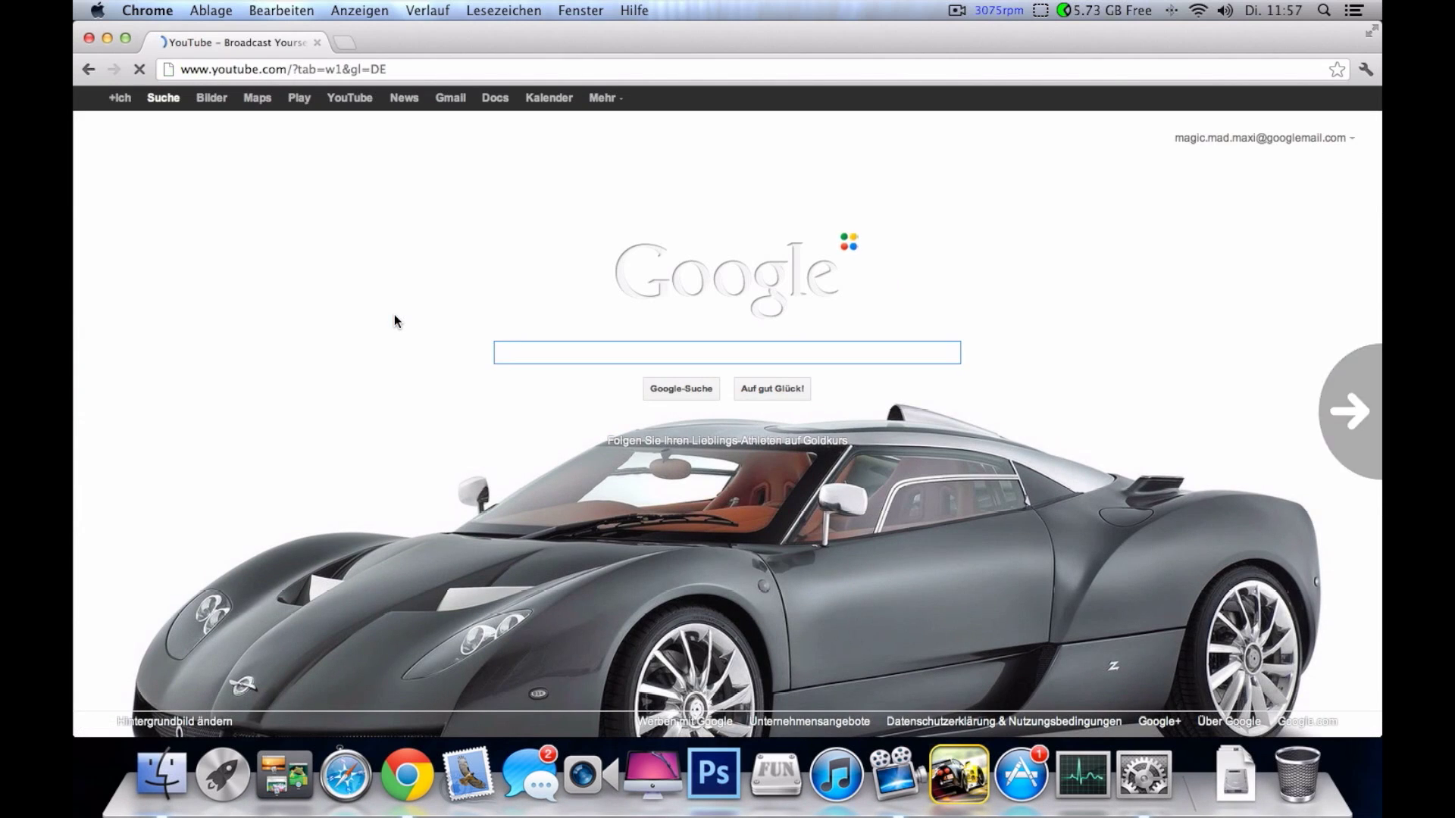
pyautogui.hscroll(-3, 395, 314)
pyautogui.hscroll(5, 394, 315)
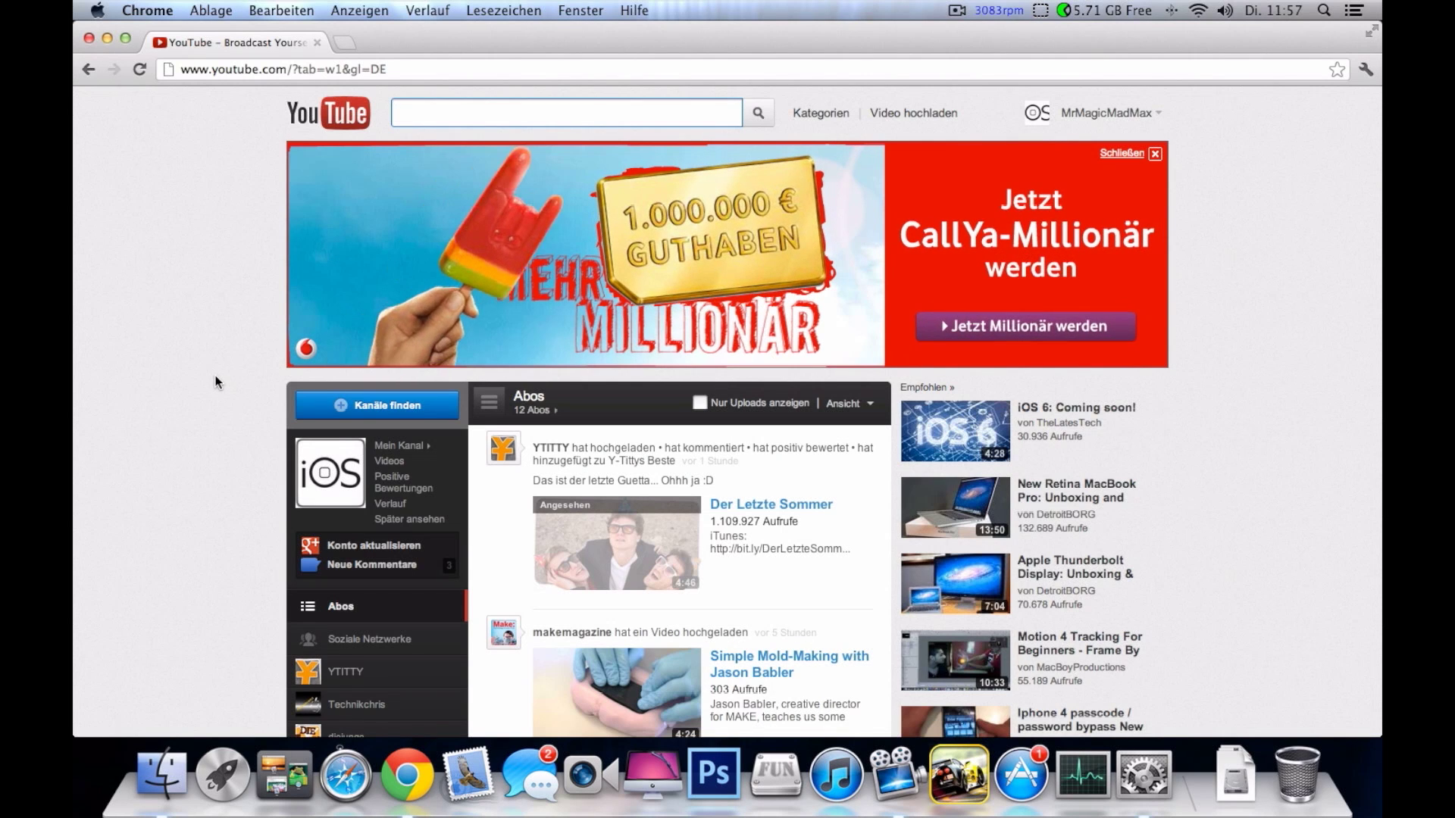
pyautogui.press('super+h')
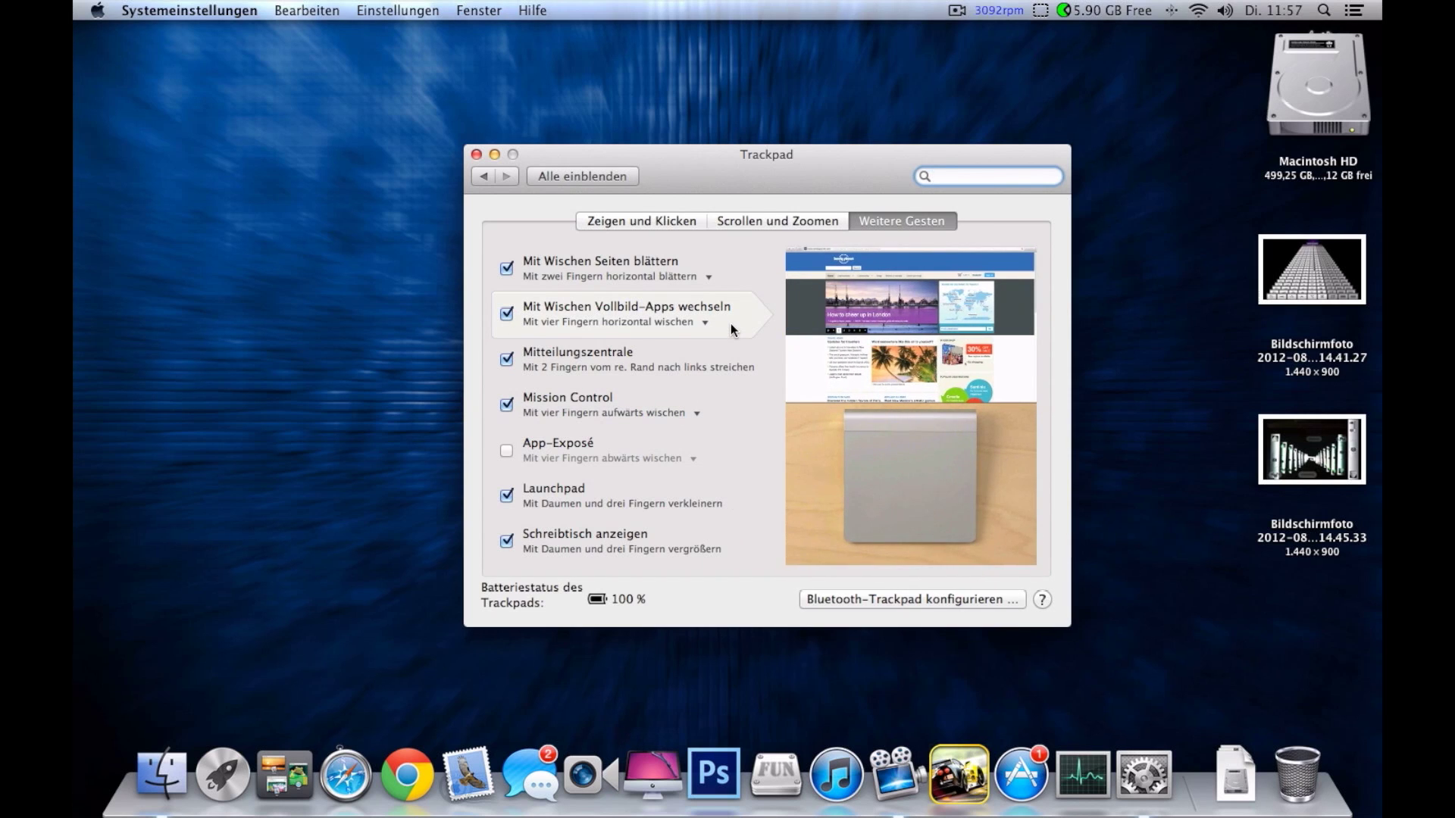
# Step: Switch from the desktop to the neighbouring Dashboard space and back, twice, to test "Mit Wischen Vollbild-Apps wechseln"
pyautogui.hotkey('ctrl', 'Left')
pyautogui.hotkey('ctrl', 'Right')
pyautogui.hotkey('ctrl', 'Left')
pyautogui.hotkey('ctrl', 'Right')
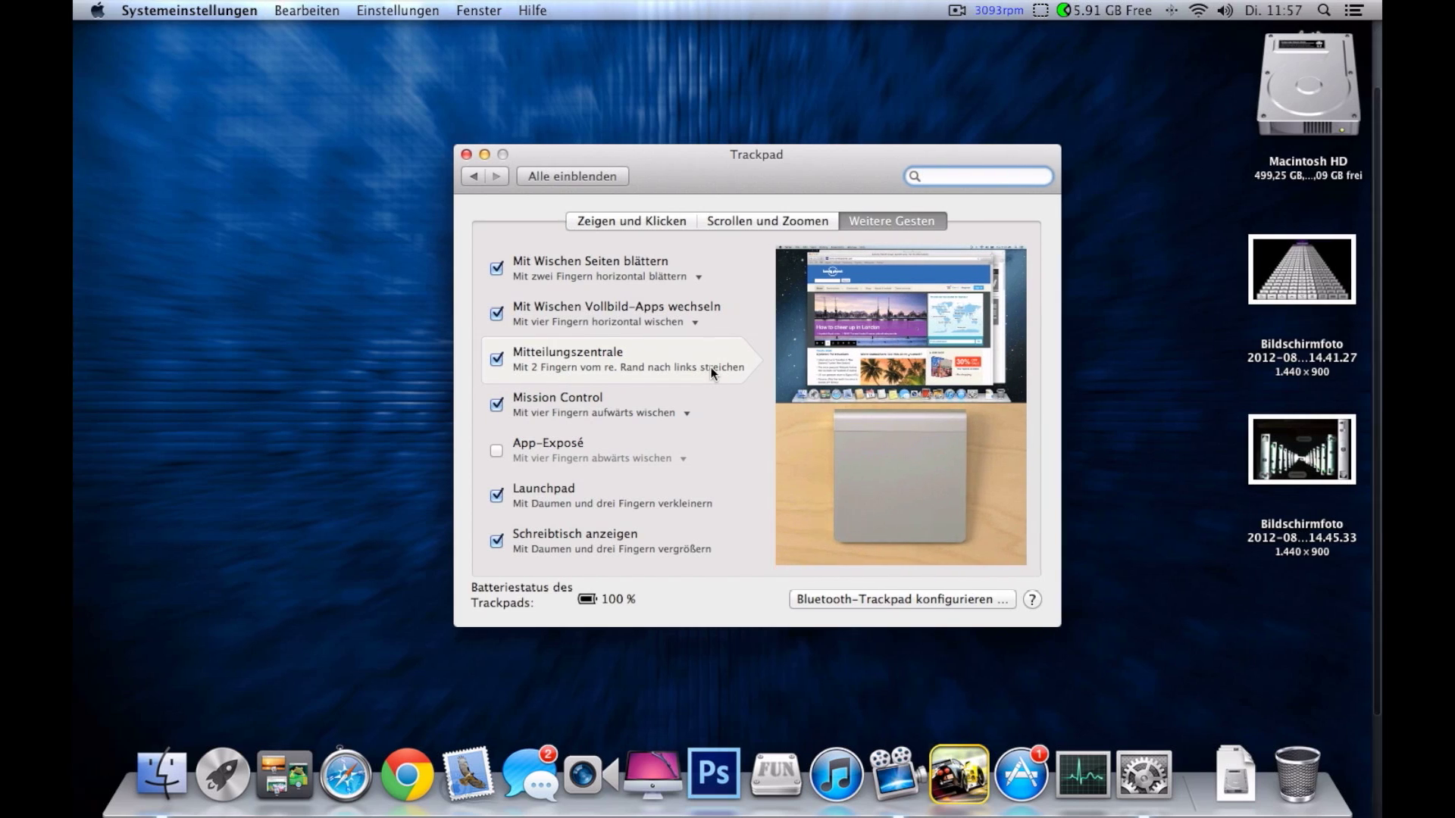
# Step: Reveal and hide the Mitteilungszentrale three times to try its two-finger swipe gesture
pyautogui.hscroll(5, 711, 372)
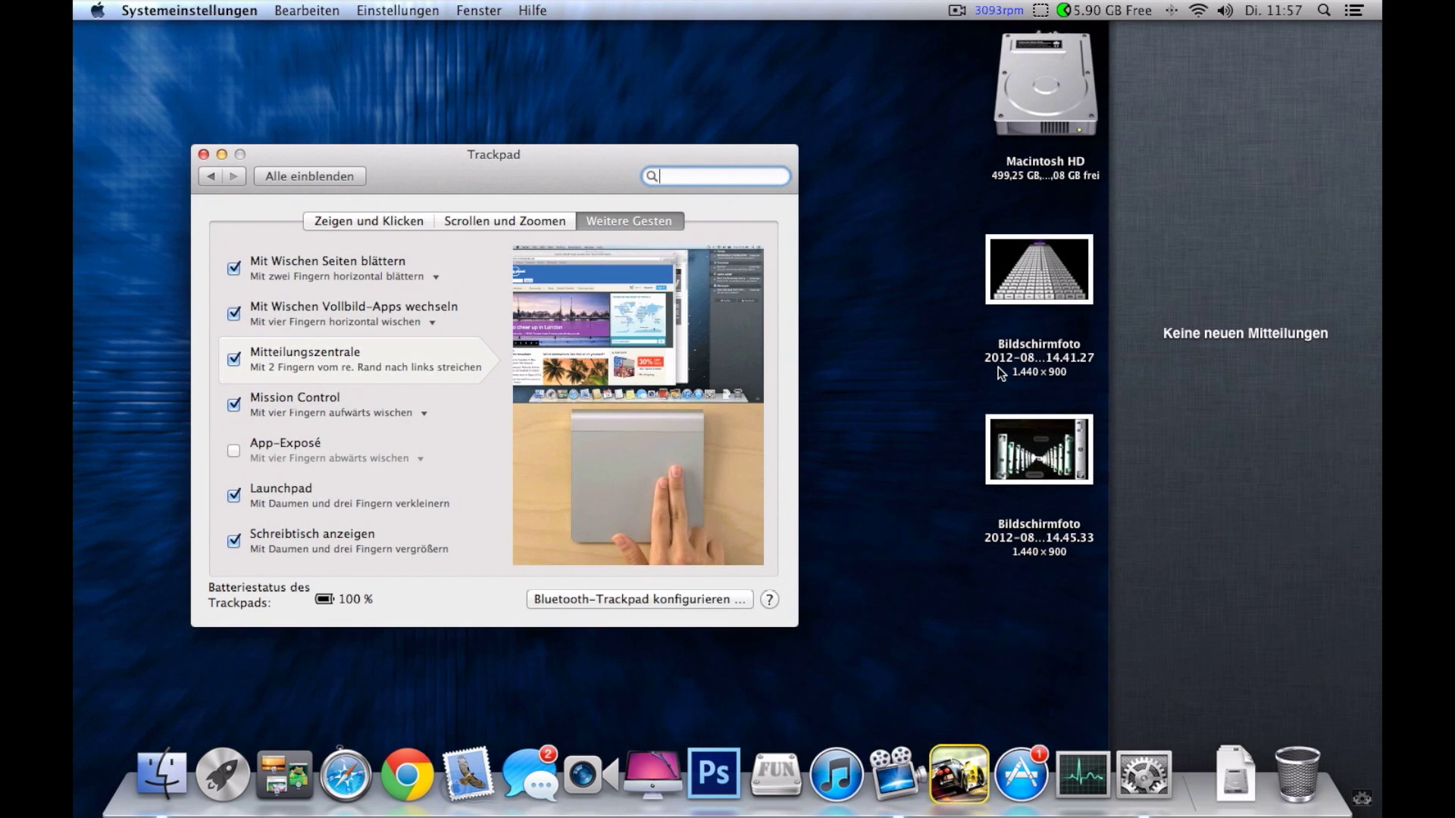
pyautogui.hscroll(-5, 999, 367)
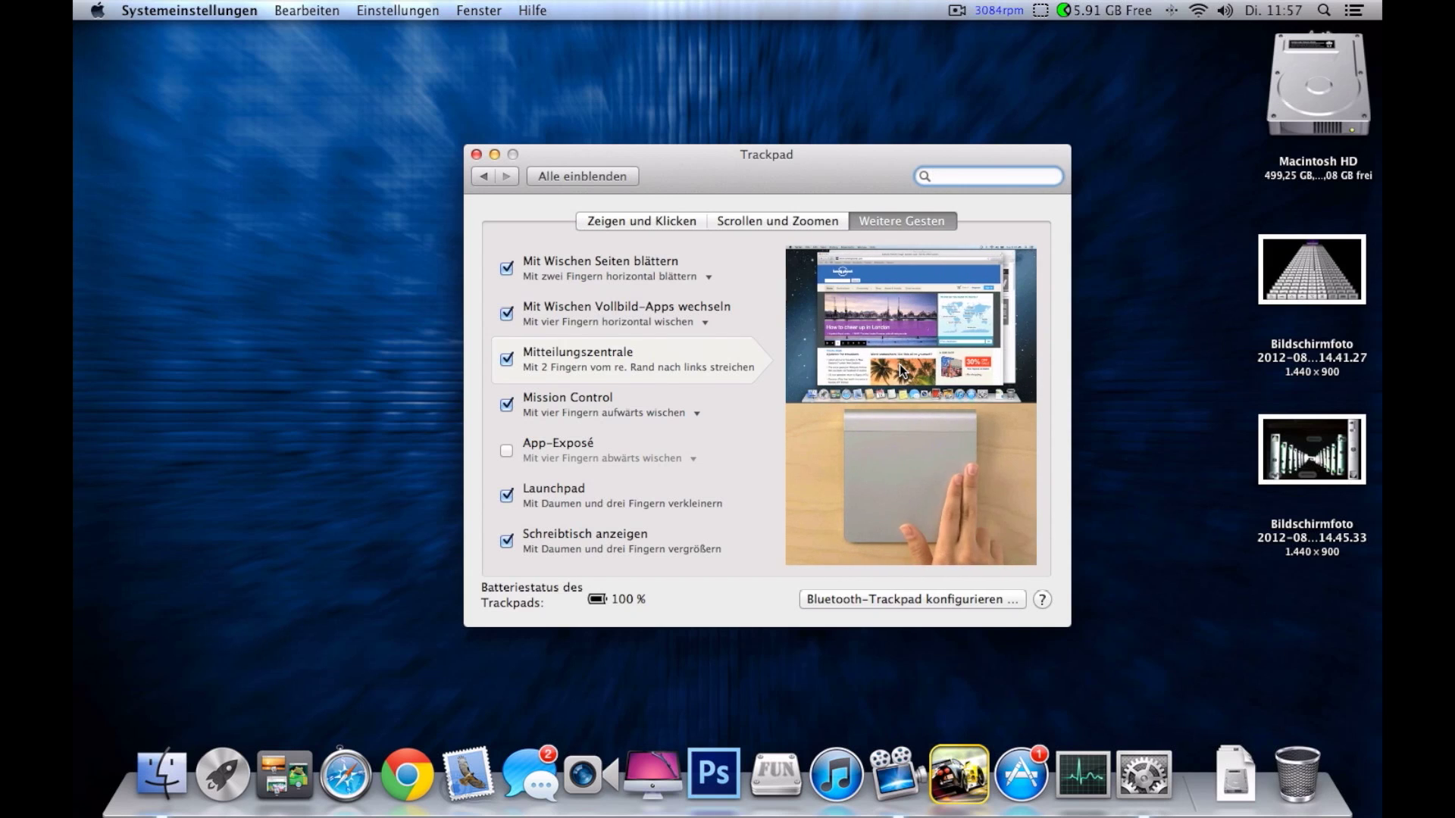
pyautogui.hscroll(5, 901, 365)
pyautogui.hscroll(-5, 899, 365)
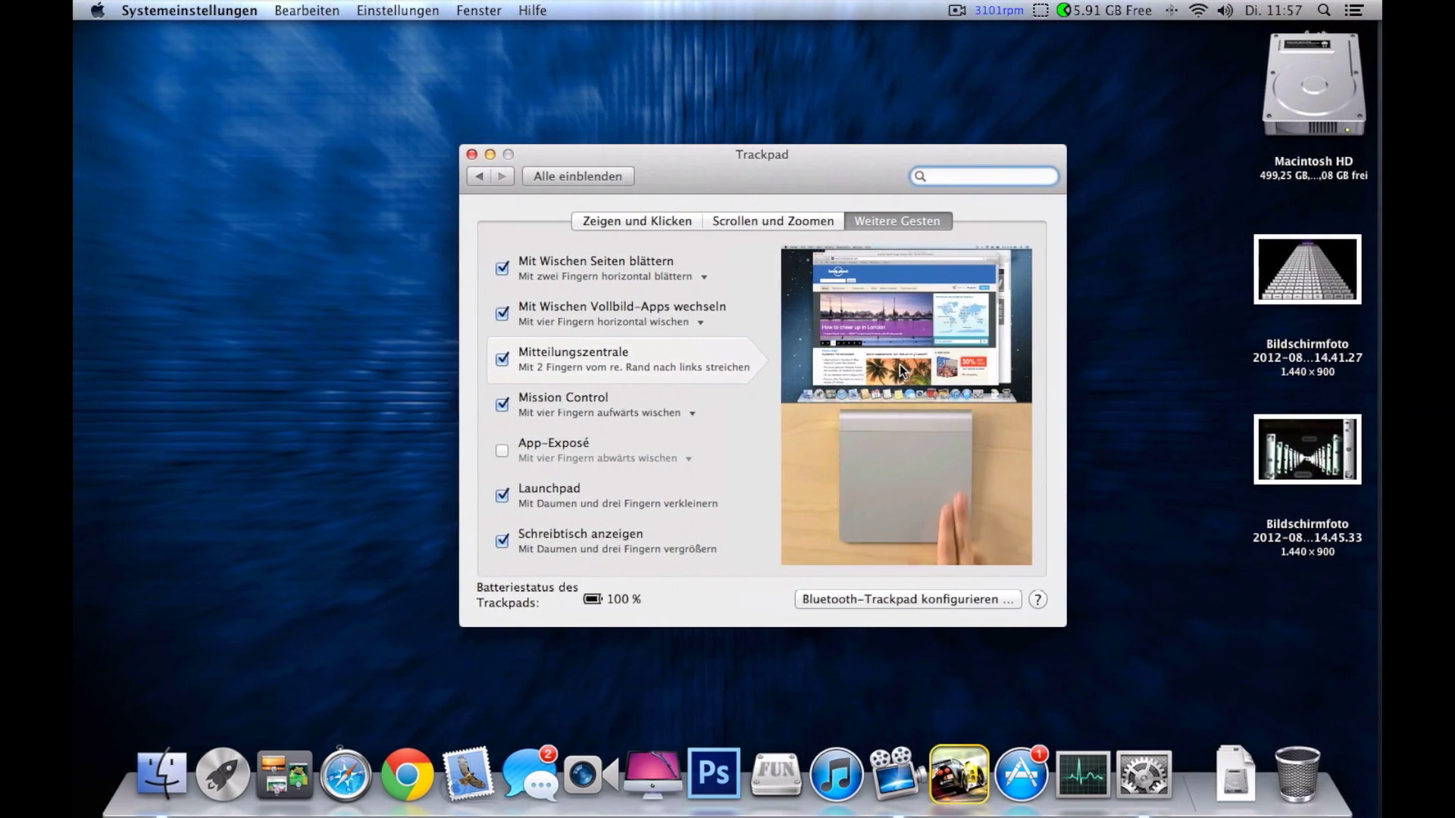
pyautogui.hscroll(5, 899, 364)
pyautogui.hscroll(-3, 900, 364)
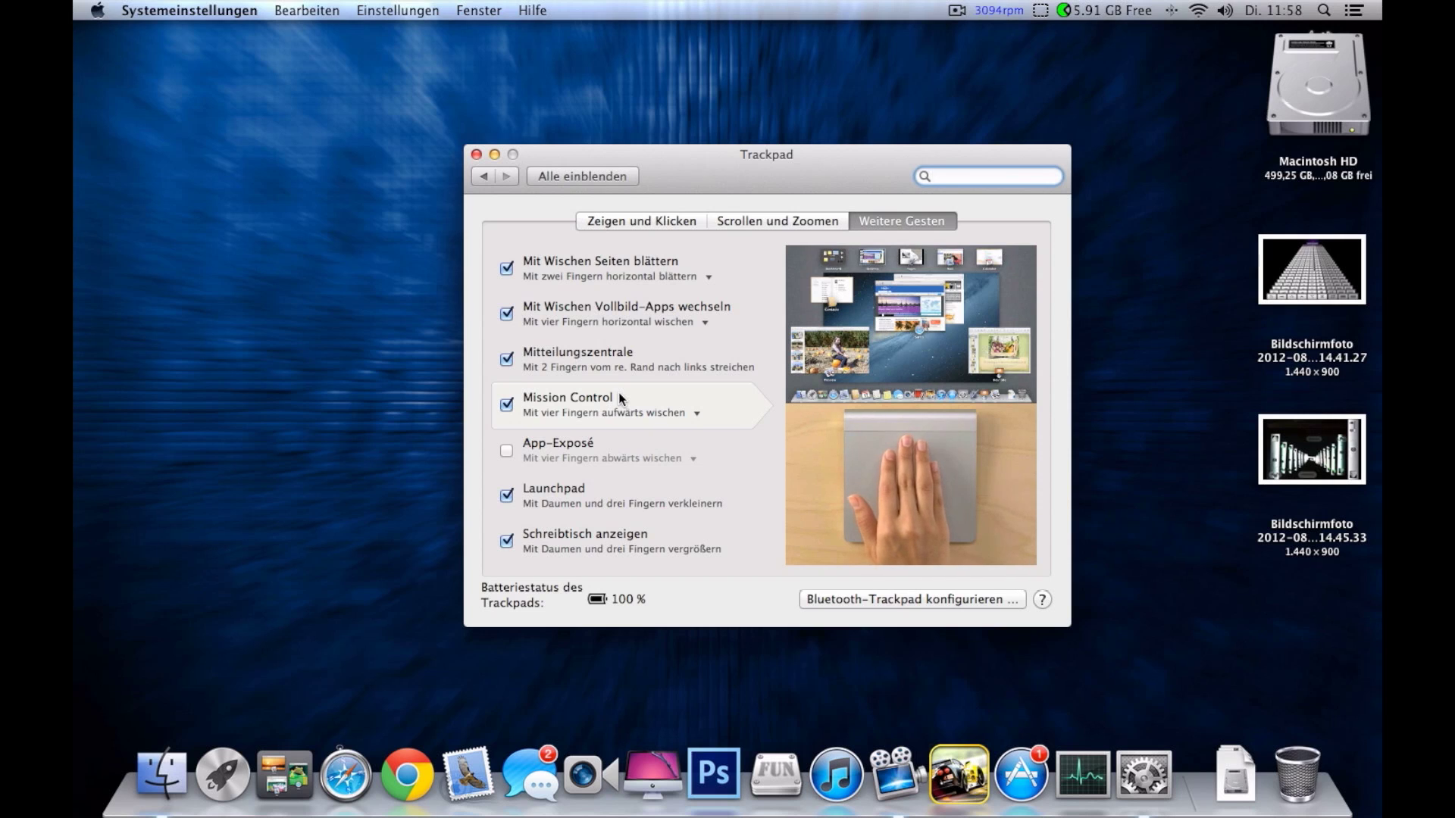
# Step: Open and close Mission Control repeatedly to try its four-finger swipe gesture
pyautogui.hotkey('ctrl', 'Up')
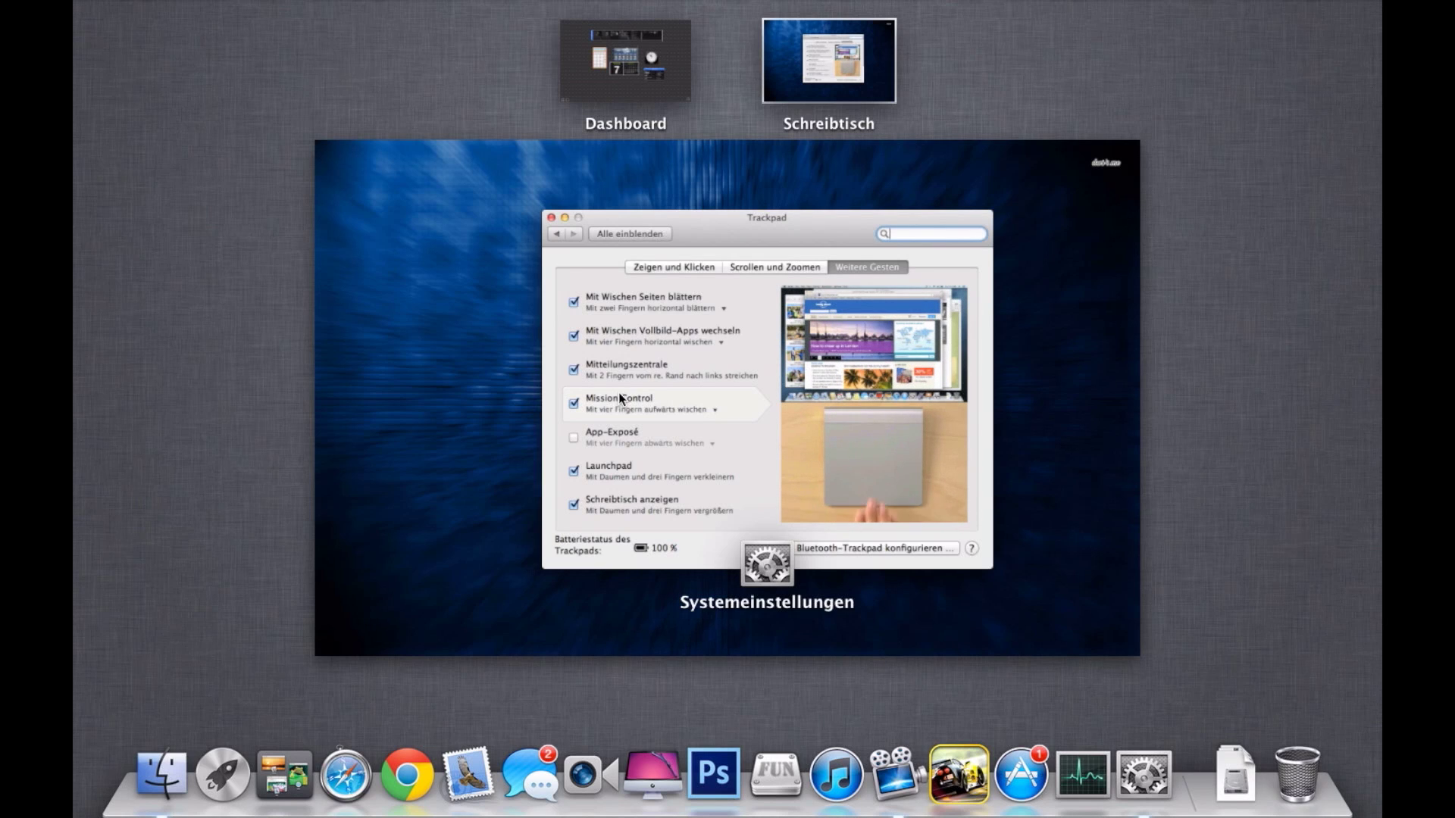
pyautogui.hotkey('ctrl', 'Up')
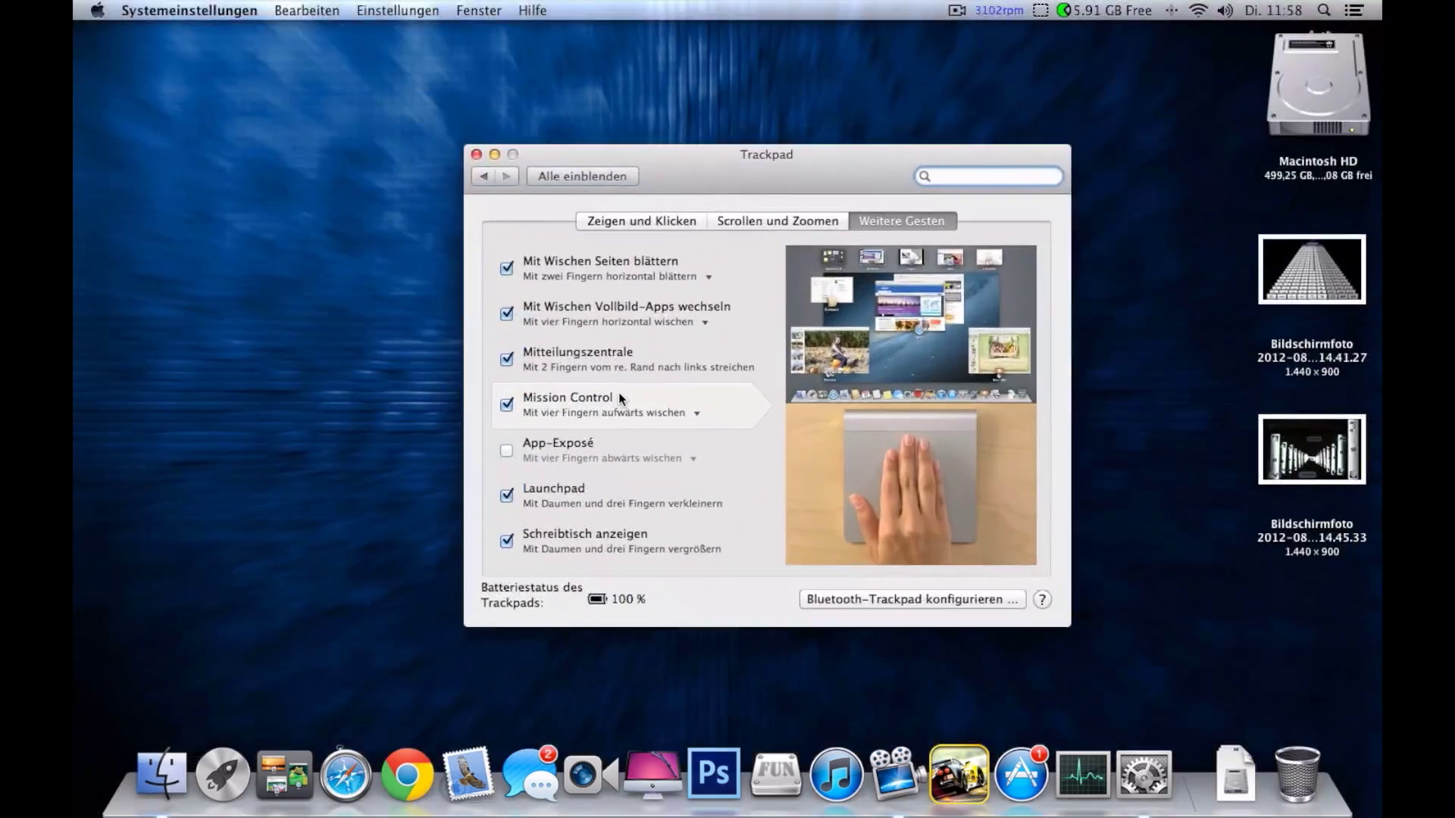
pyautogui.hotkey('ctrl', 'Up')
pyautogui.hotkey('ctrl', 'Up')
pyautogui.hotkey('ctrl', 'Up')
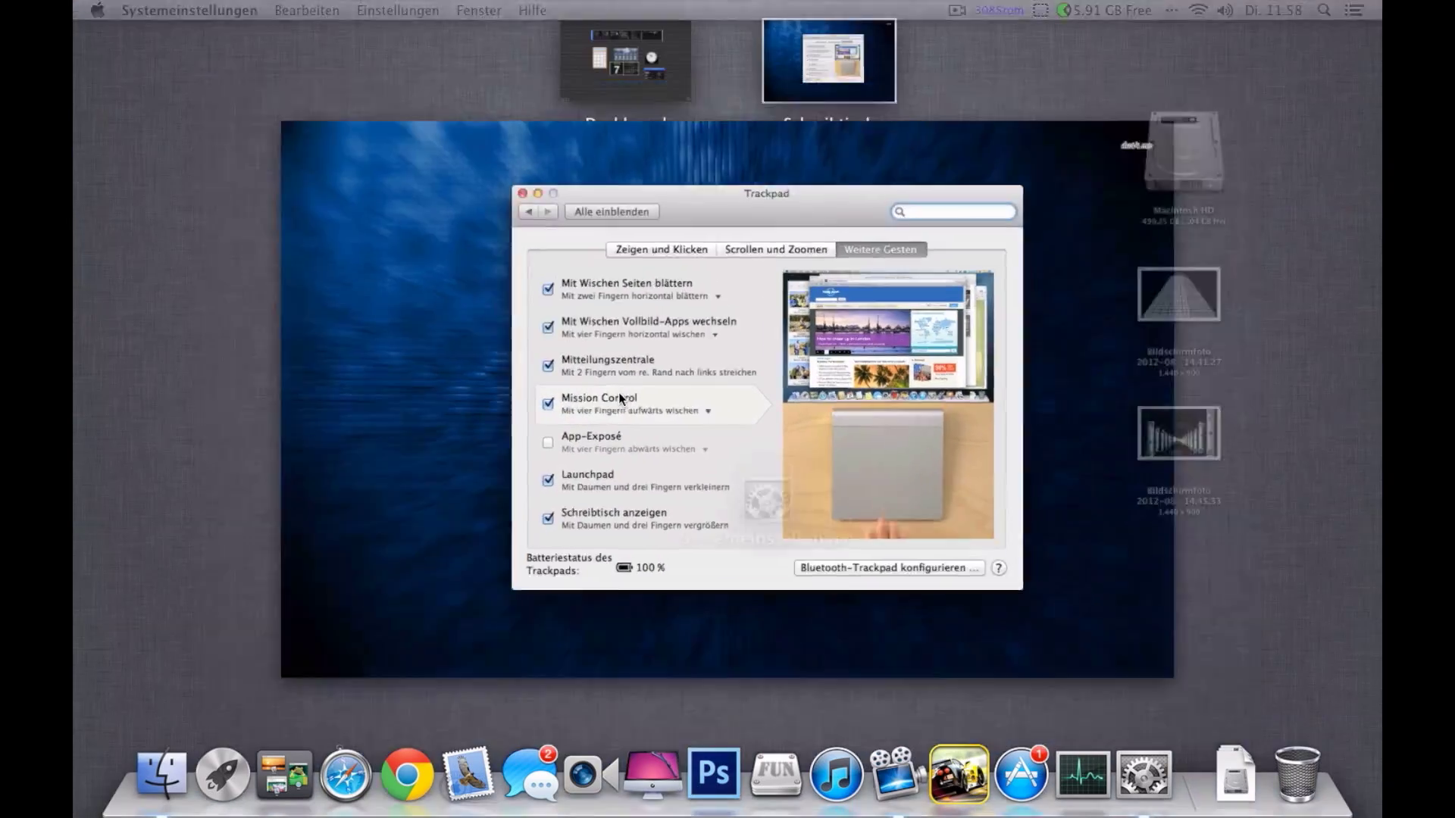
pyautogui.hotkey('ctrl', 'Up')
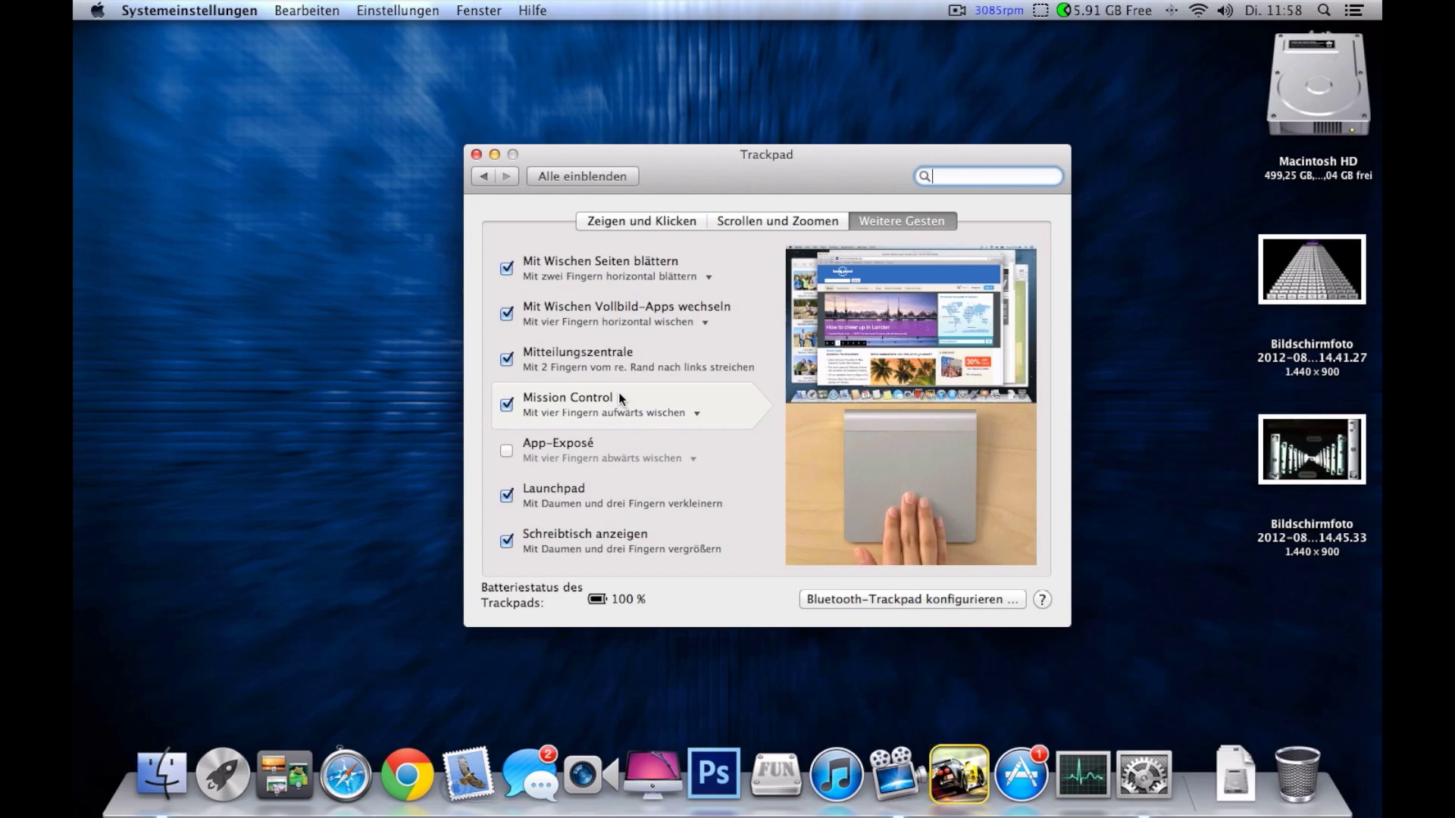
pyautogui.hotkey('ctrl', 'Up')
pyautogui.hotkey('ctrl', 'Up')
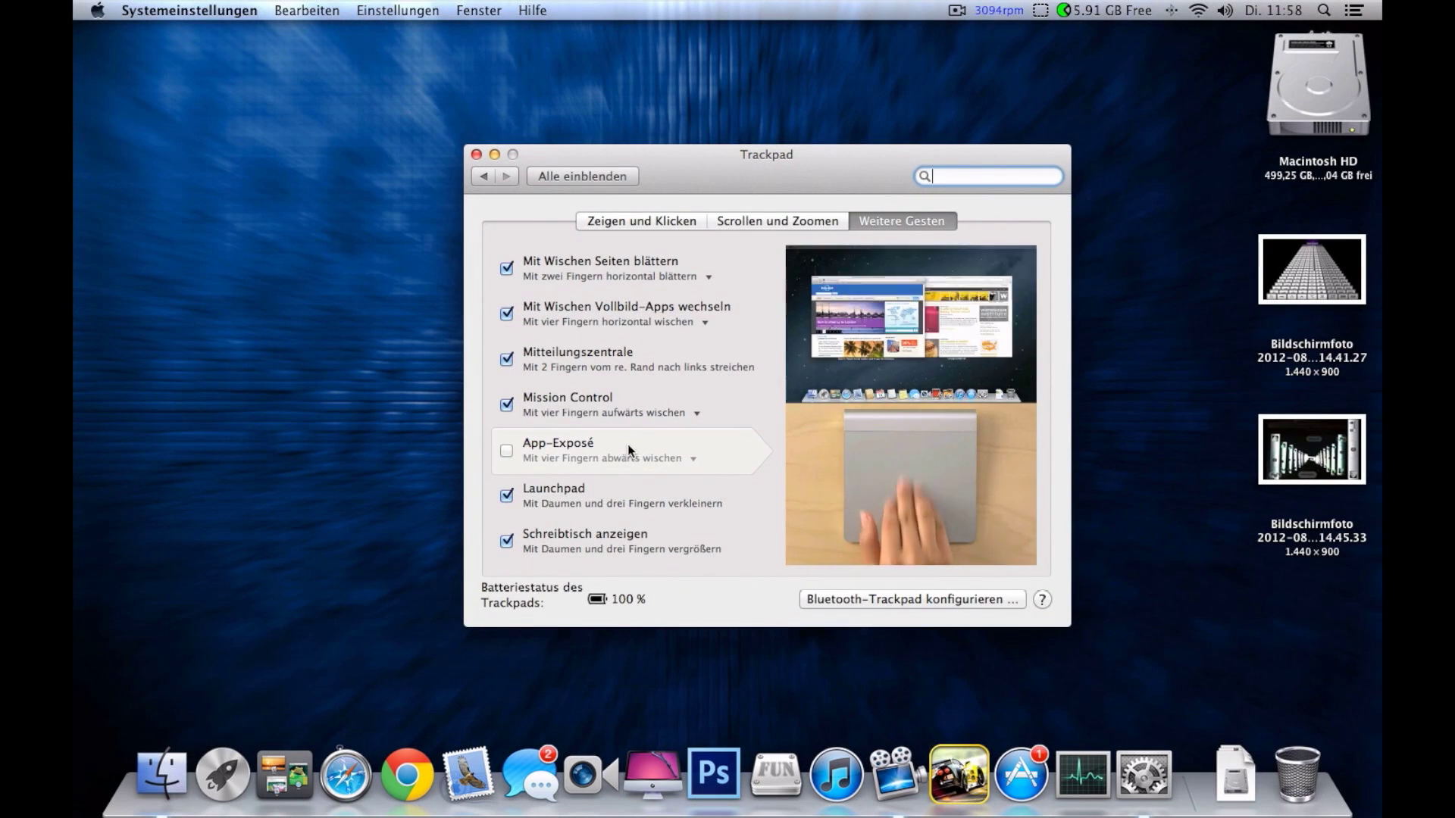
# Step: Enable the "App-Exposé" gesture, try it on the Trackpad window, and disable it again
pyautogui.click(507, 451)
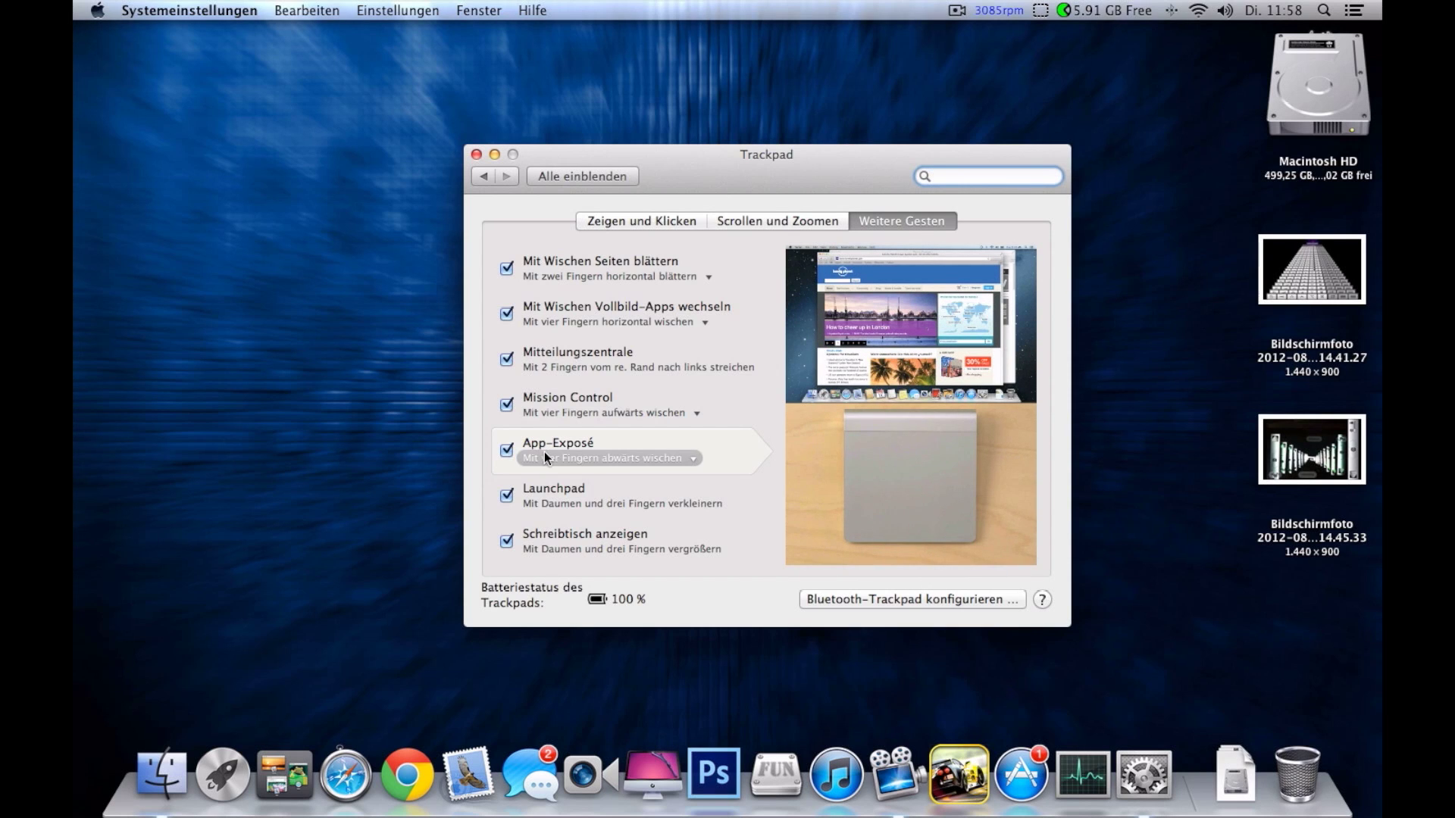
pyautogui.hotkey('ctrl', 'Down')
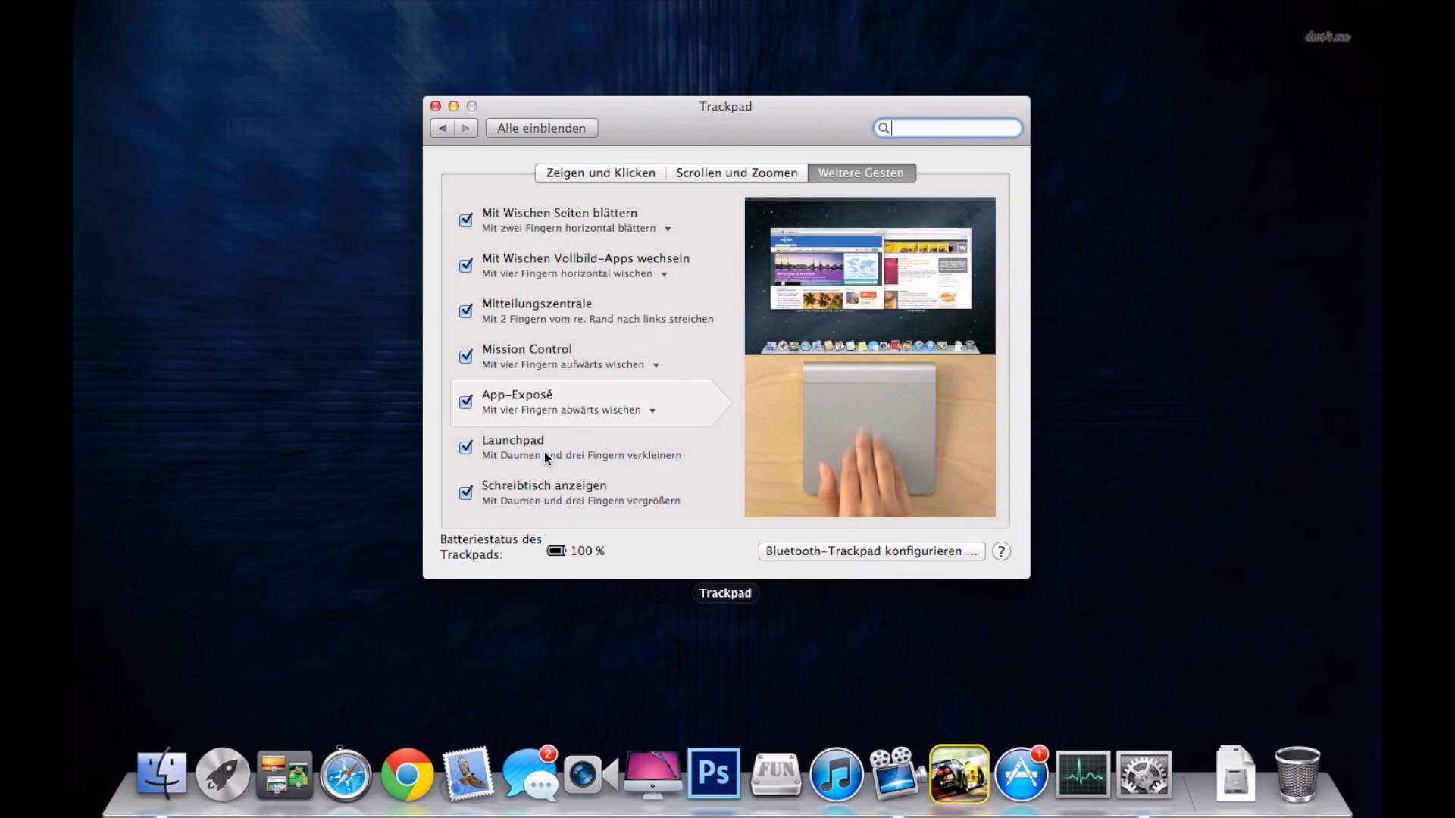
pyautogui.hotkey('ctrl', 'Down')
pyautogui.click(504, 452)
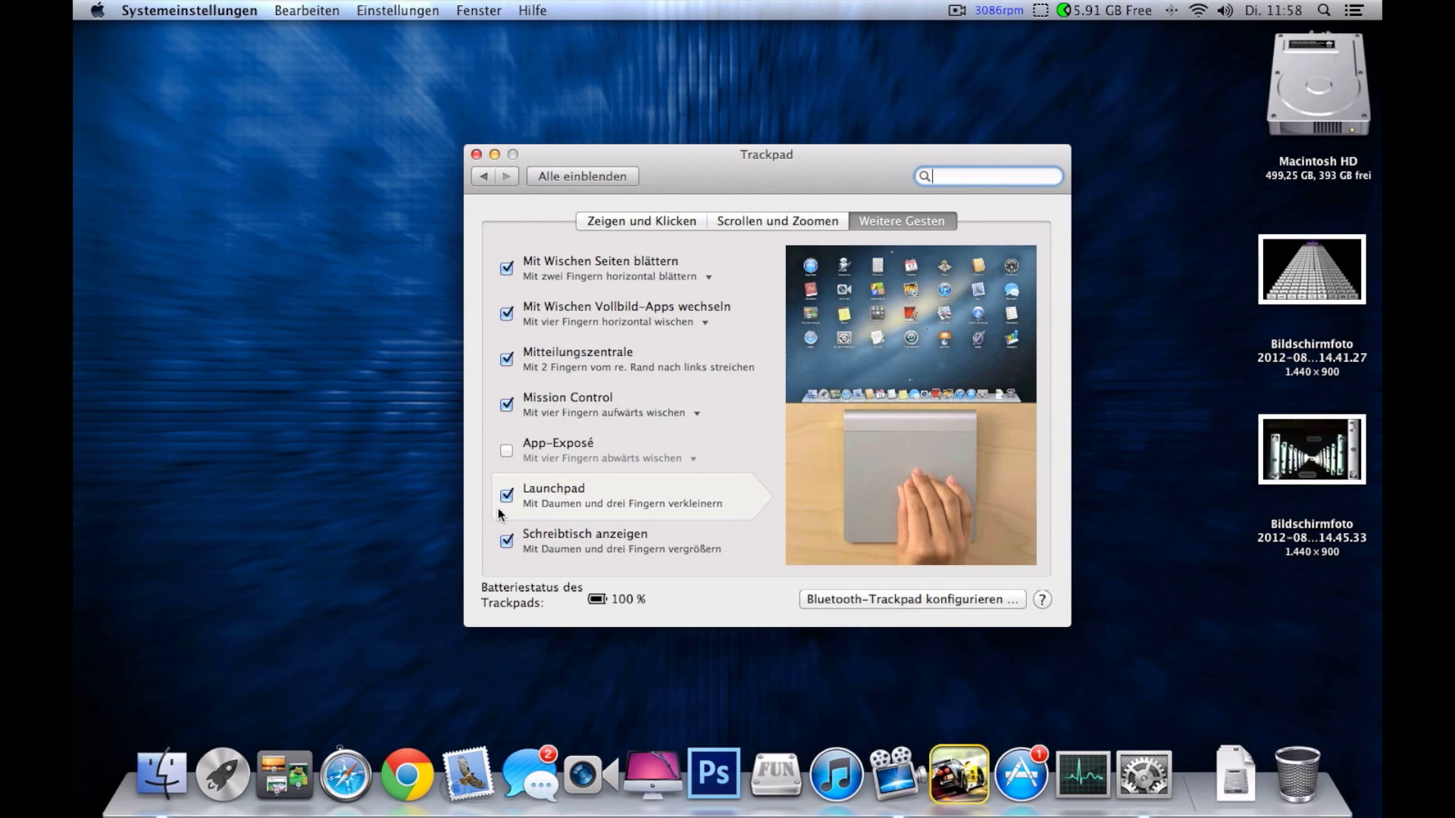
pyautogui.click(425, 638)
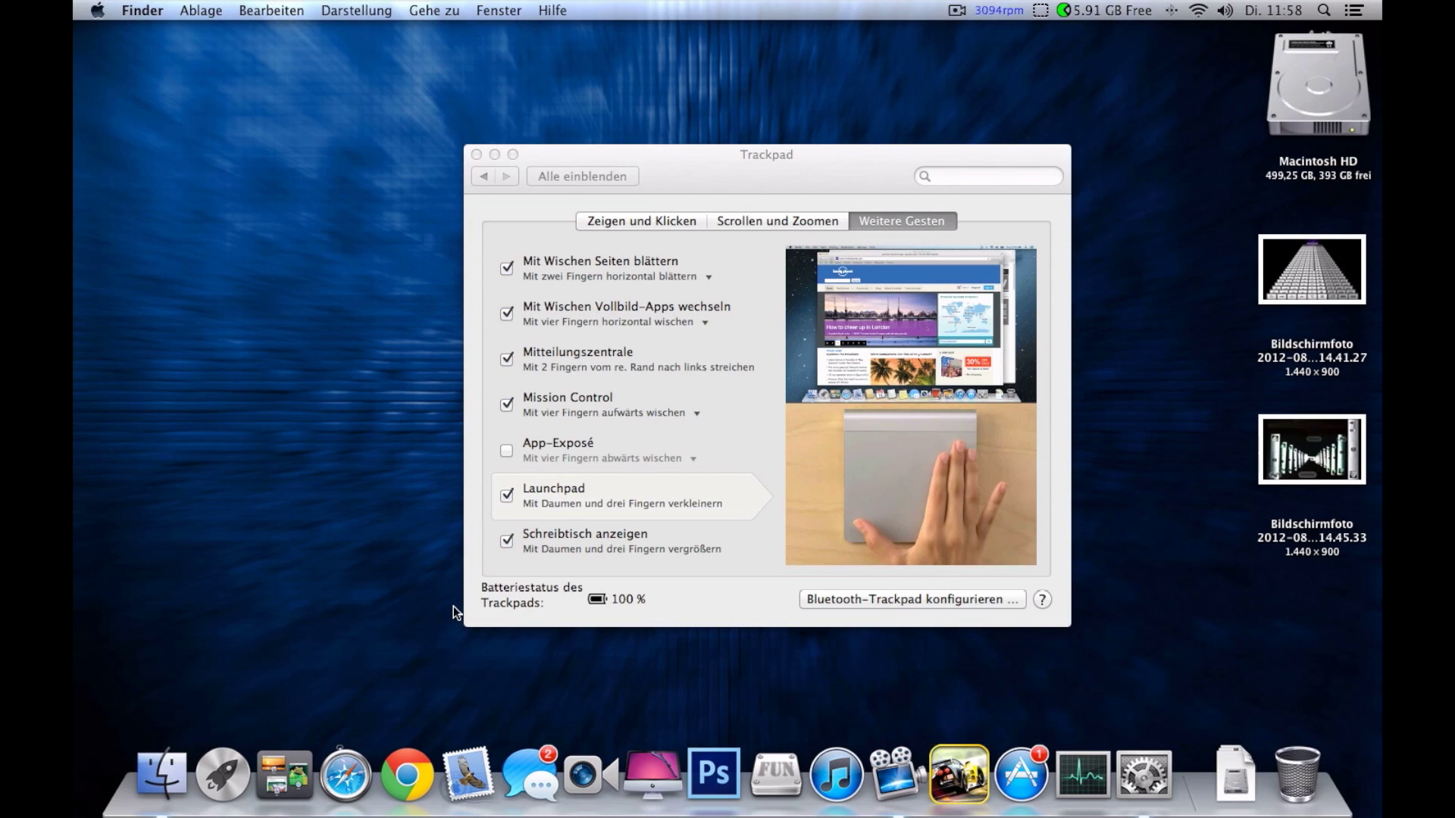
pyautogui.moveTo(454, 605); pyautogui.dragTo(269, 749)
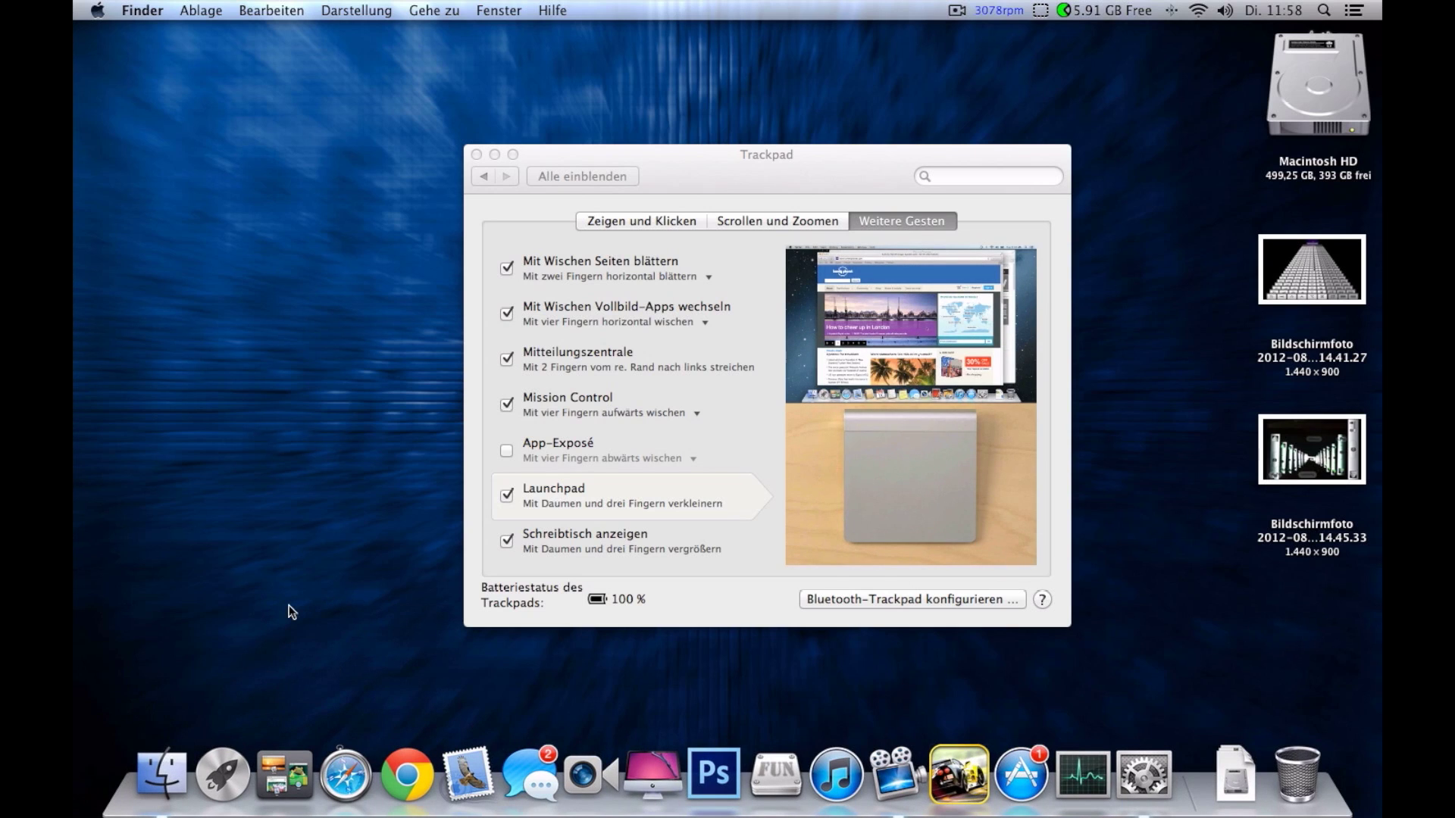
pyautogui.moveTo(291, 606); pyautogui.dragTo(297, 735)
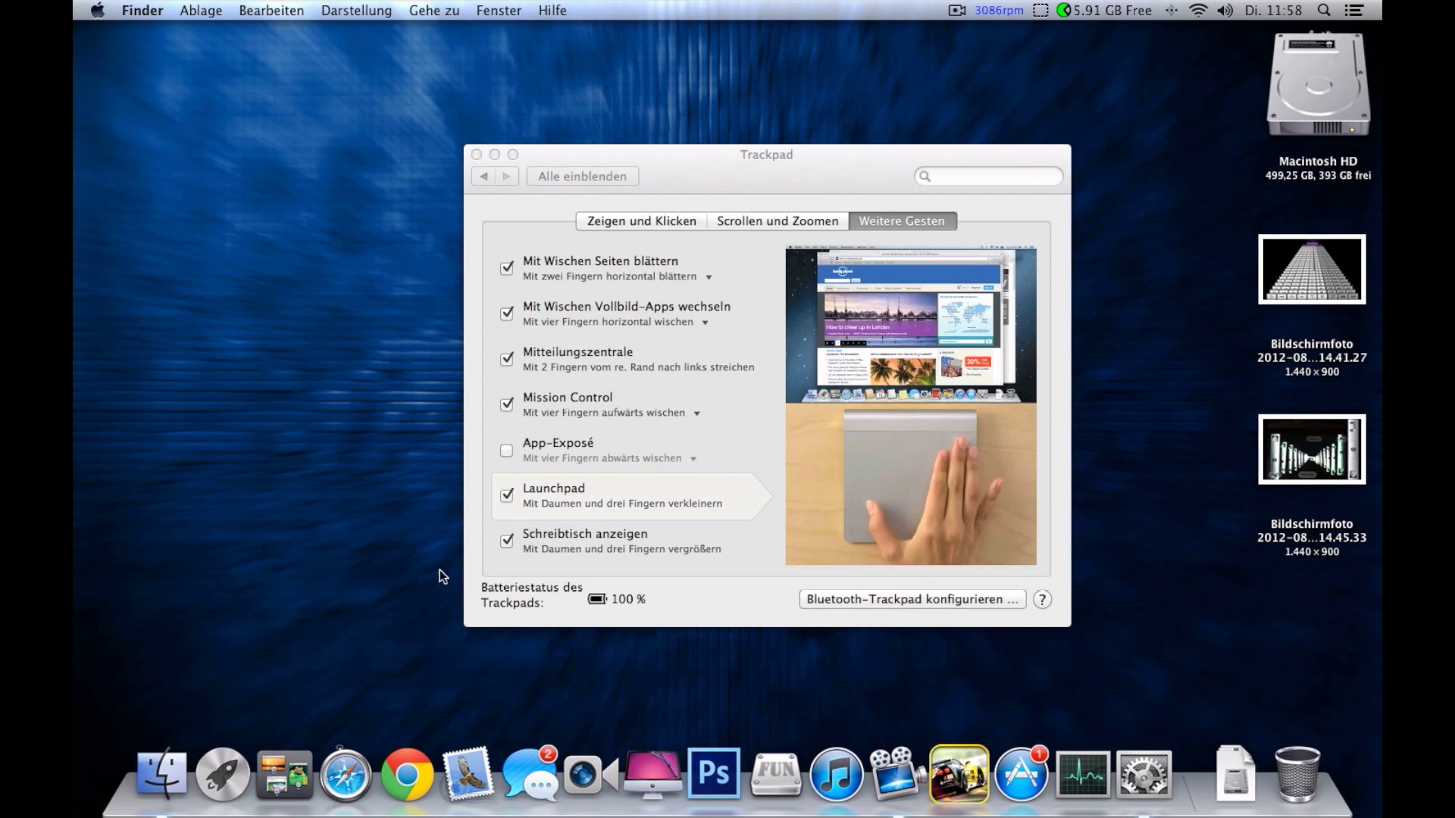
pyautogui.click(517, 614)
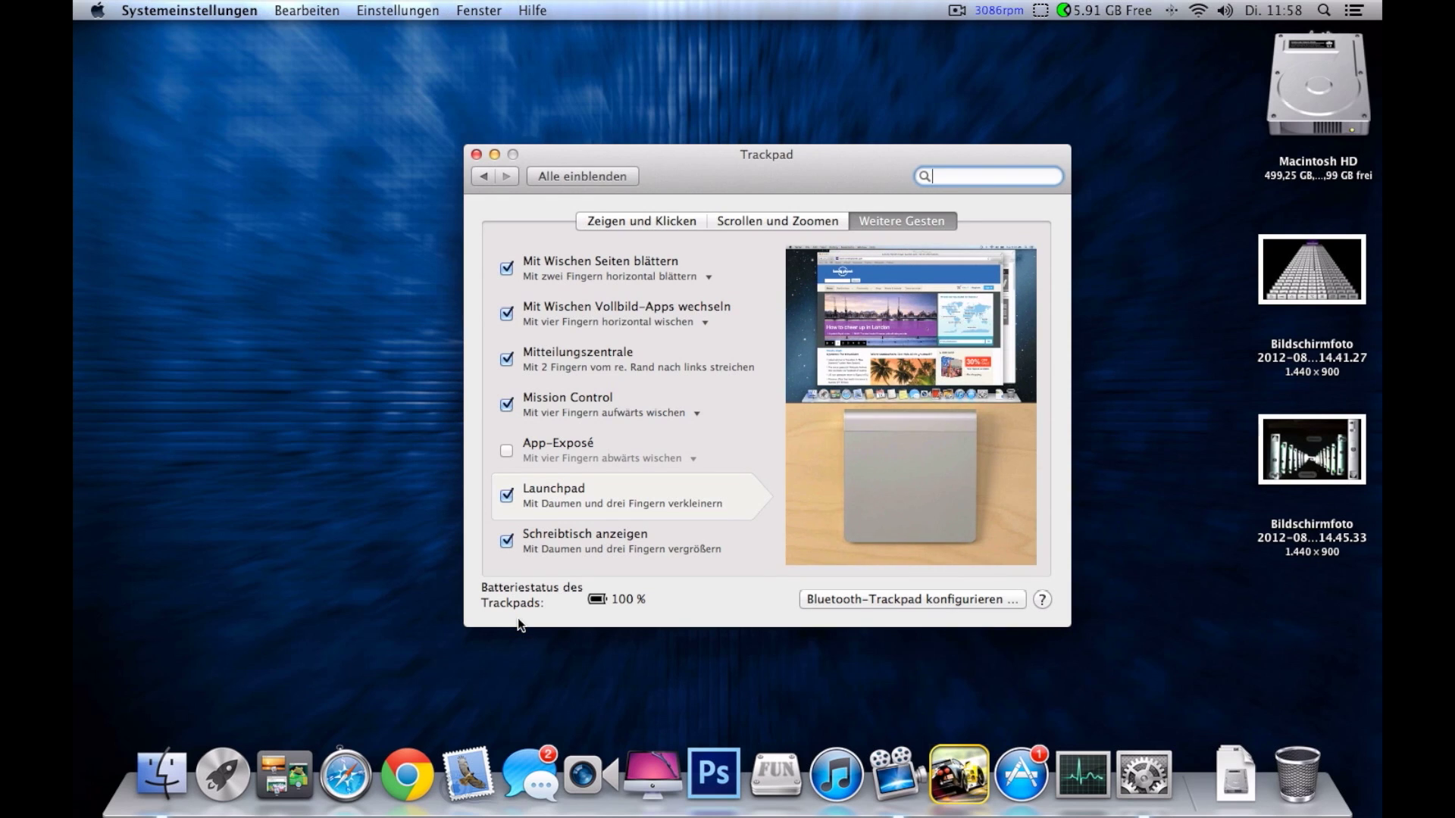
# Step: Open and close Launchpad three times, and reveal the desktop and bring the window back, to try both gestures
pyautogui.press('F4')
pyautogui.click(481, 570)
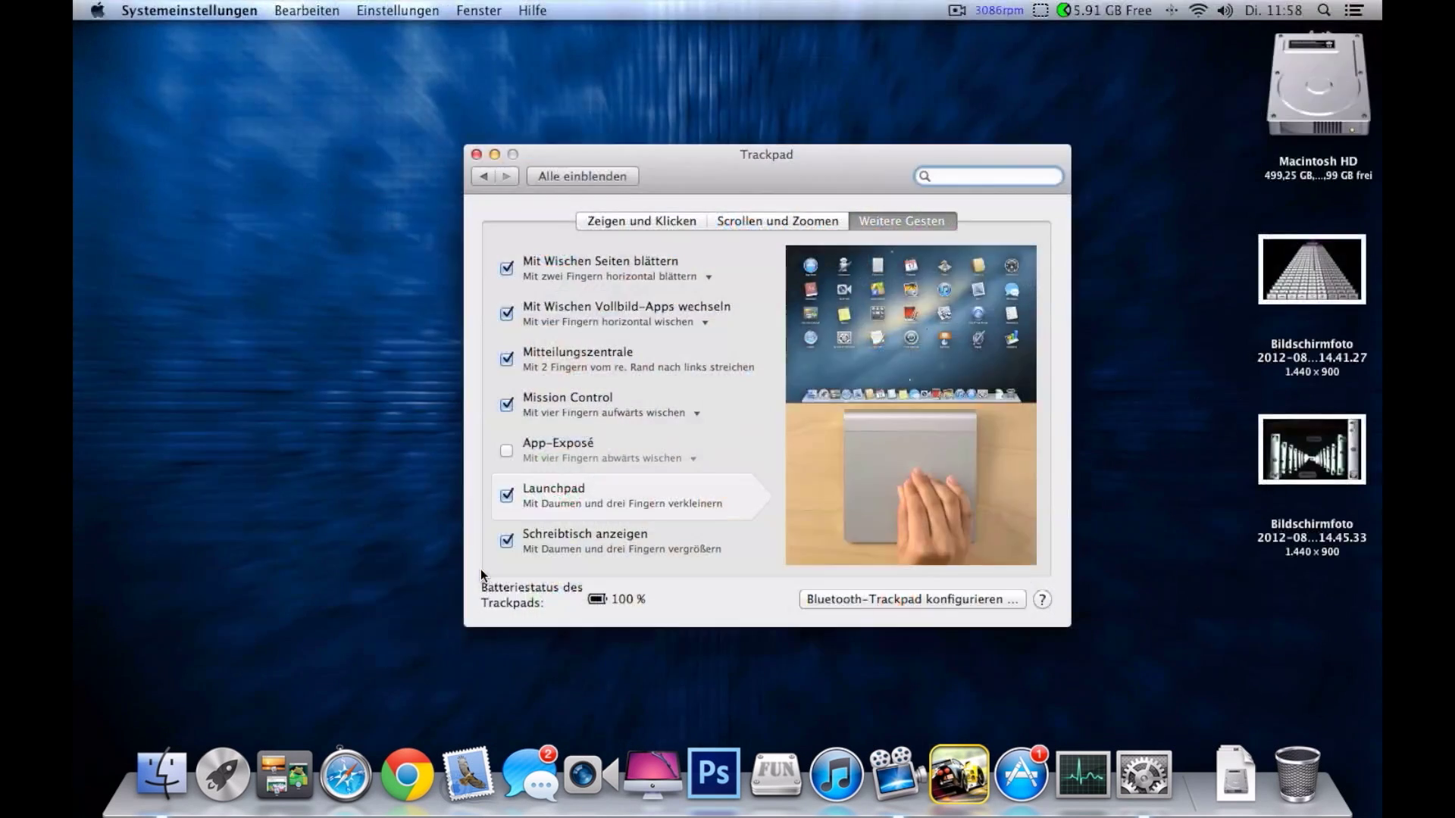
pyautogui.press('F4')
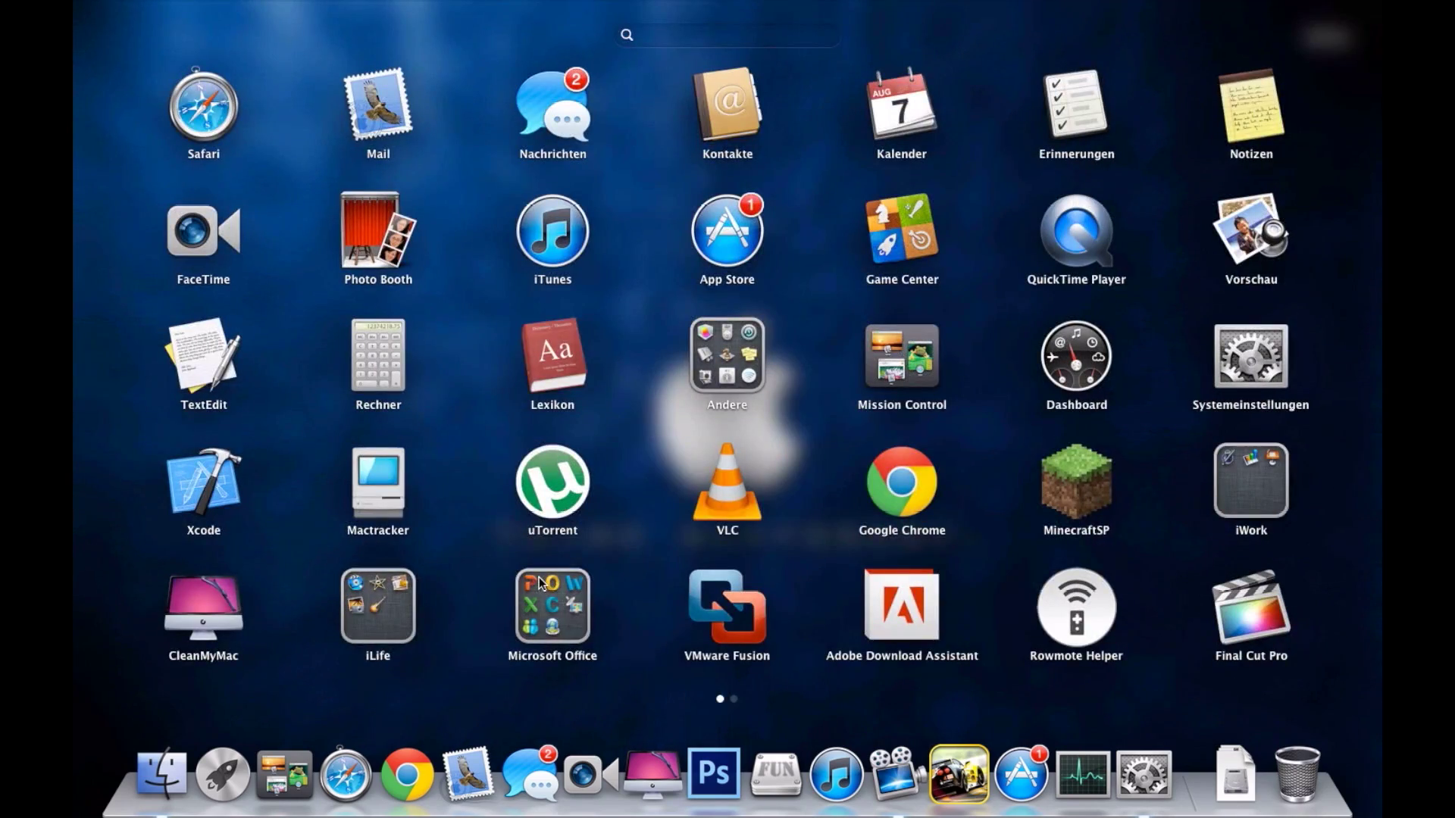
pyautogui.click(493, 533)
pyautogui.press('F4')
pyautogui.click(494, 532)
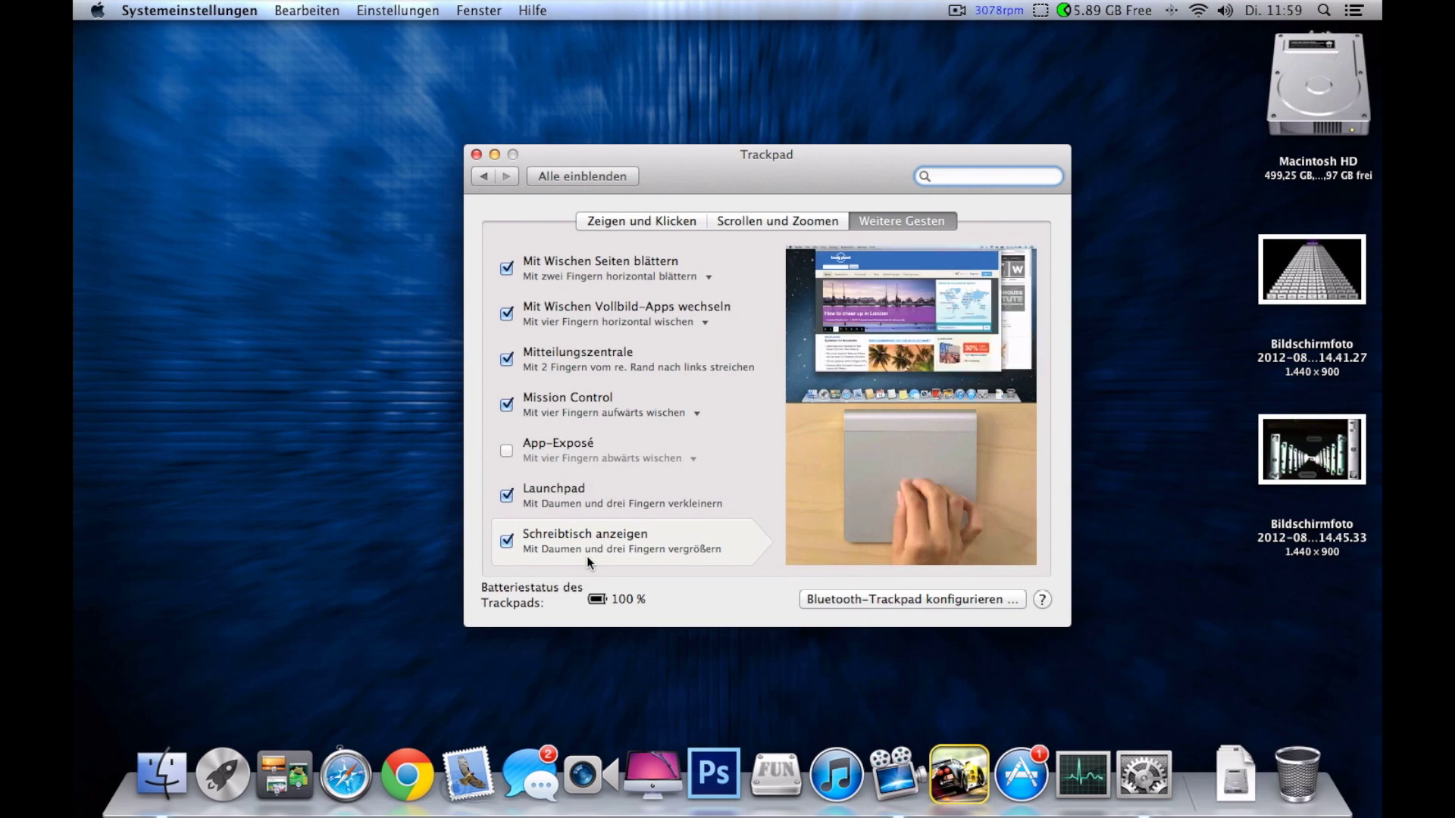
pyautogui.press('F11')
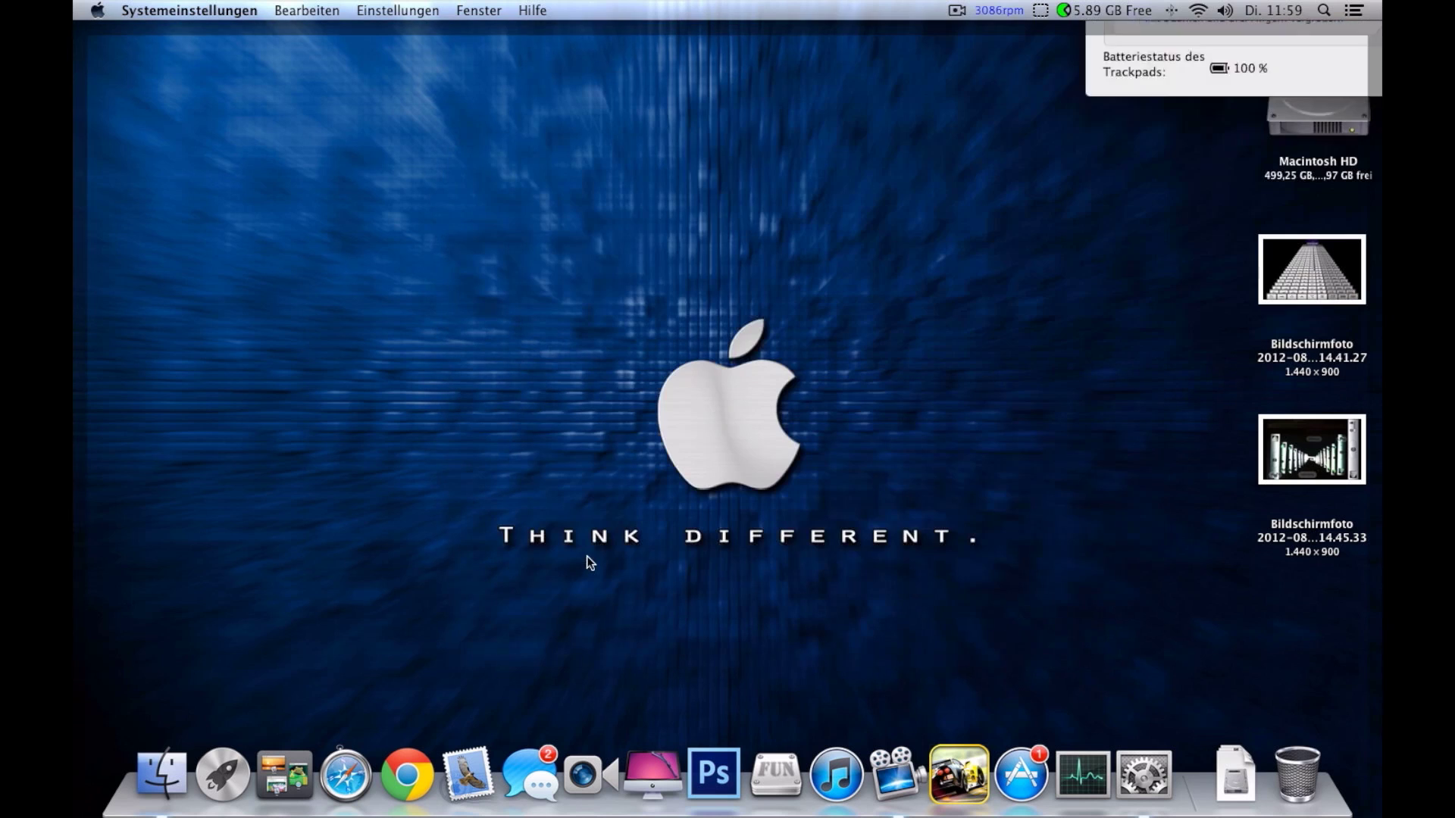
pyautogui.press('F11')
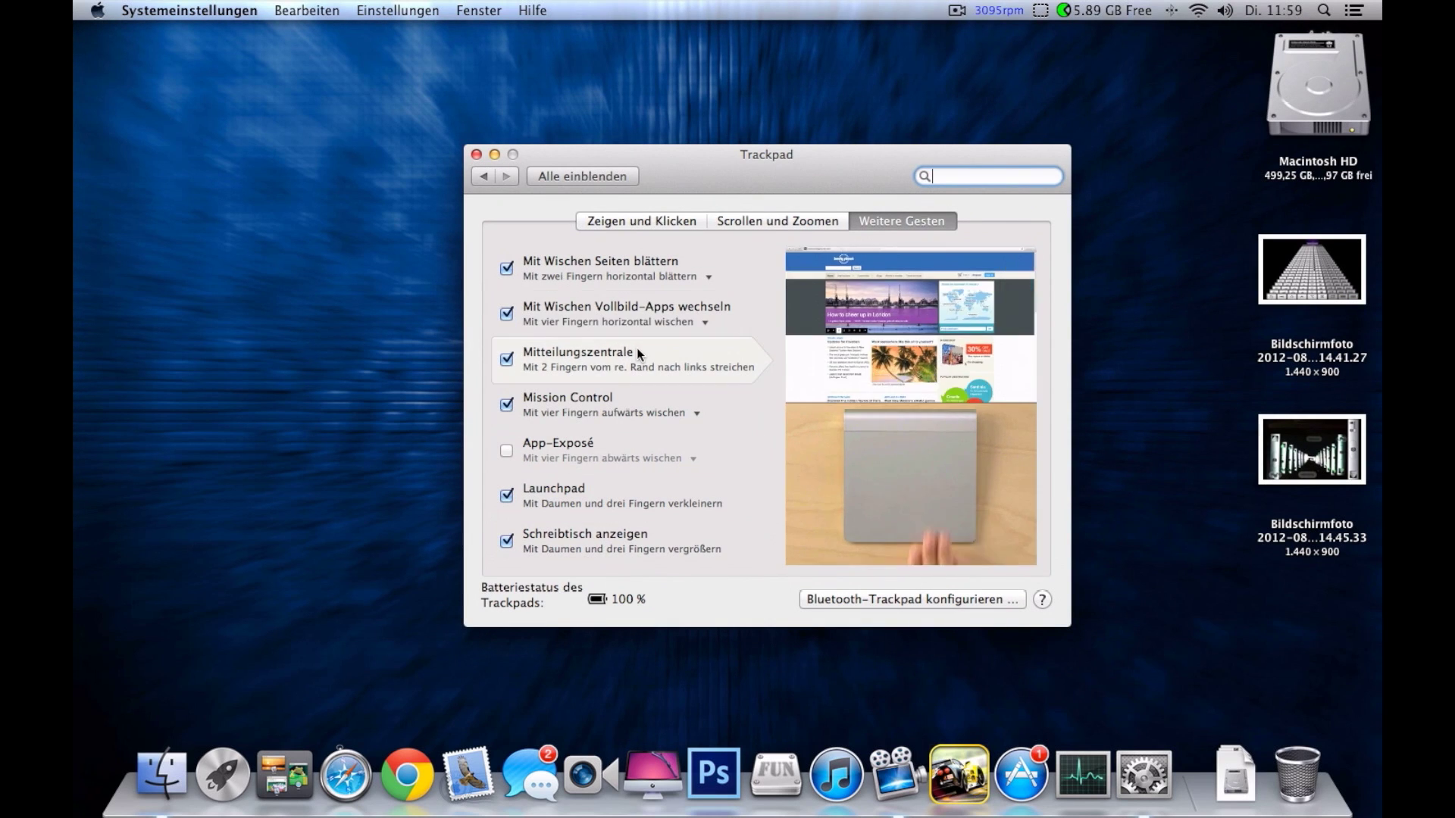
# Step: Review the trackpad's "Zeigen und Klicken" and "Scrollen und Zoomen" settings, and both pages of the Maus settings
pyautogui.click(631, 220)
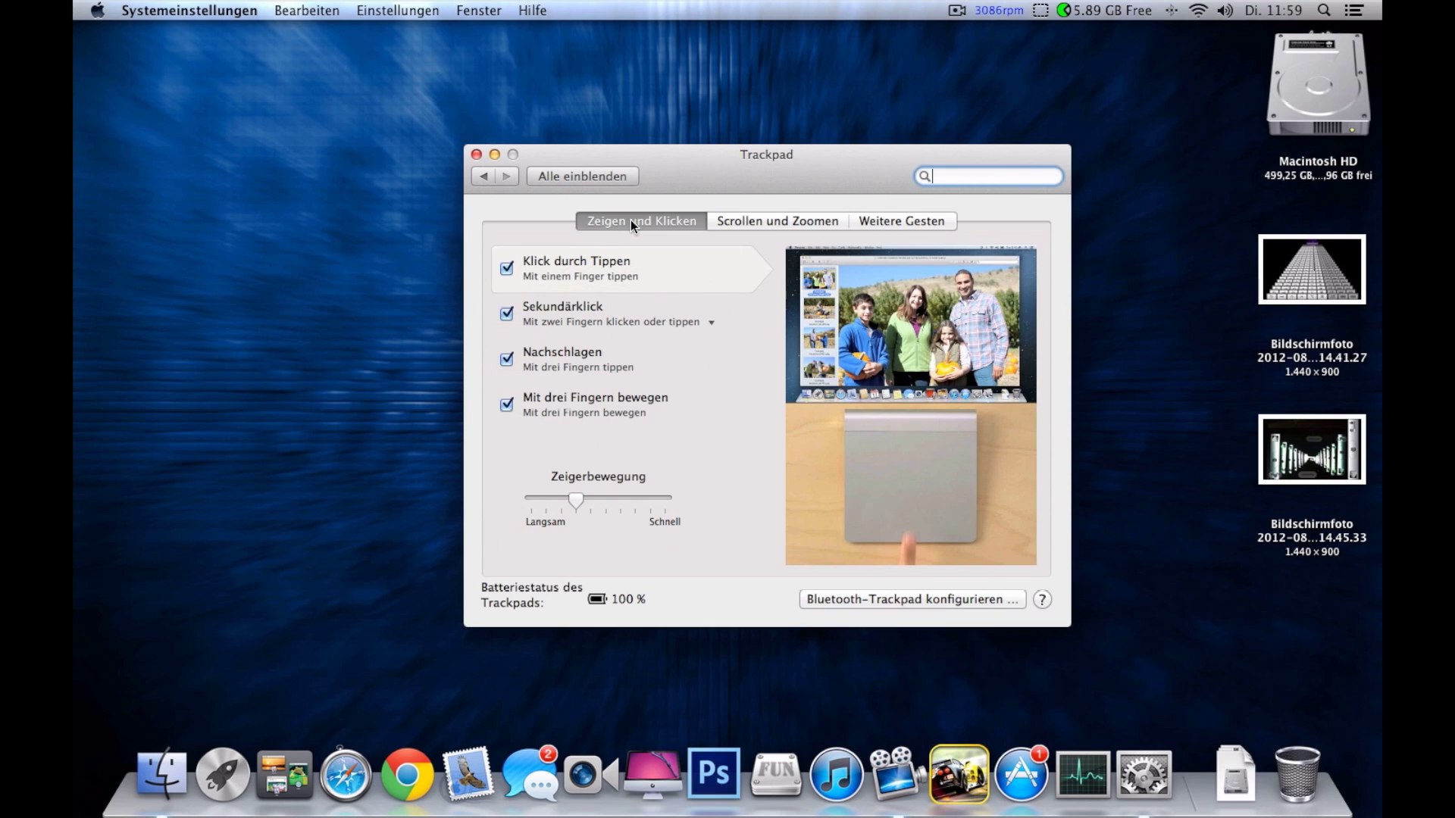
pyautogui.click(801, 216)
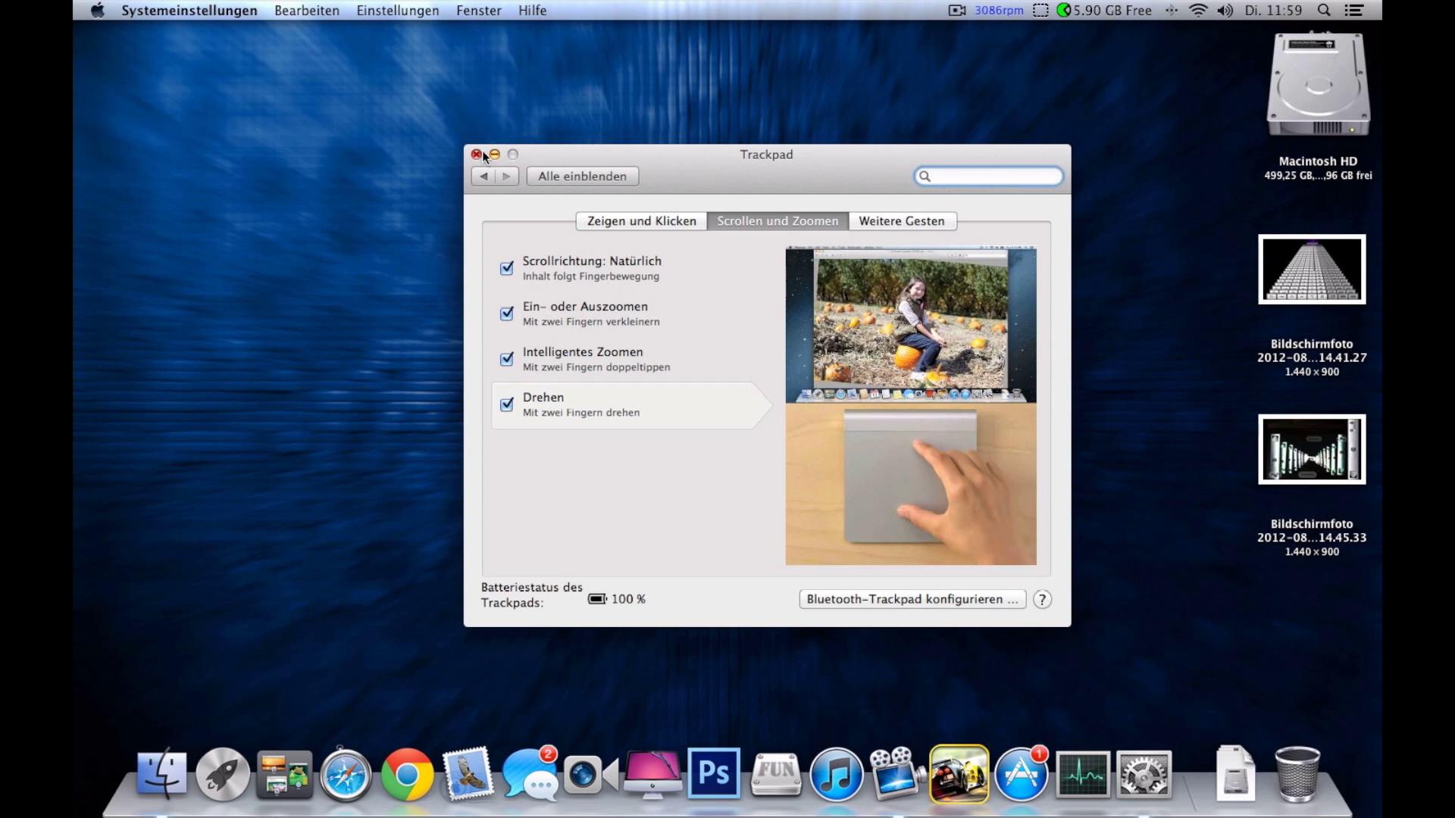
pyautogui.click(485, 177)
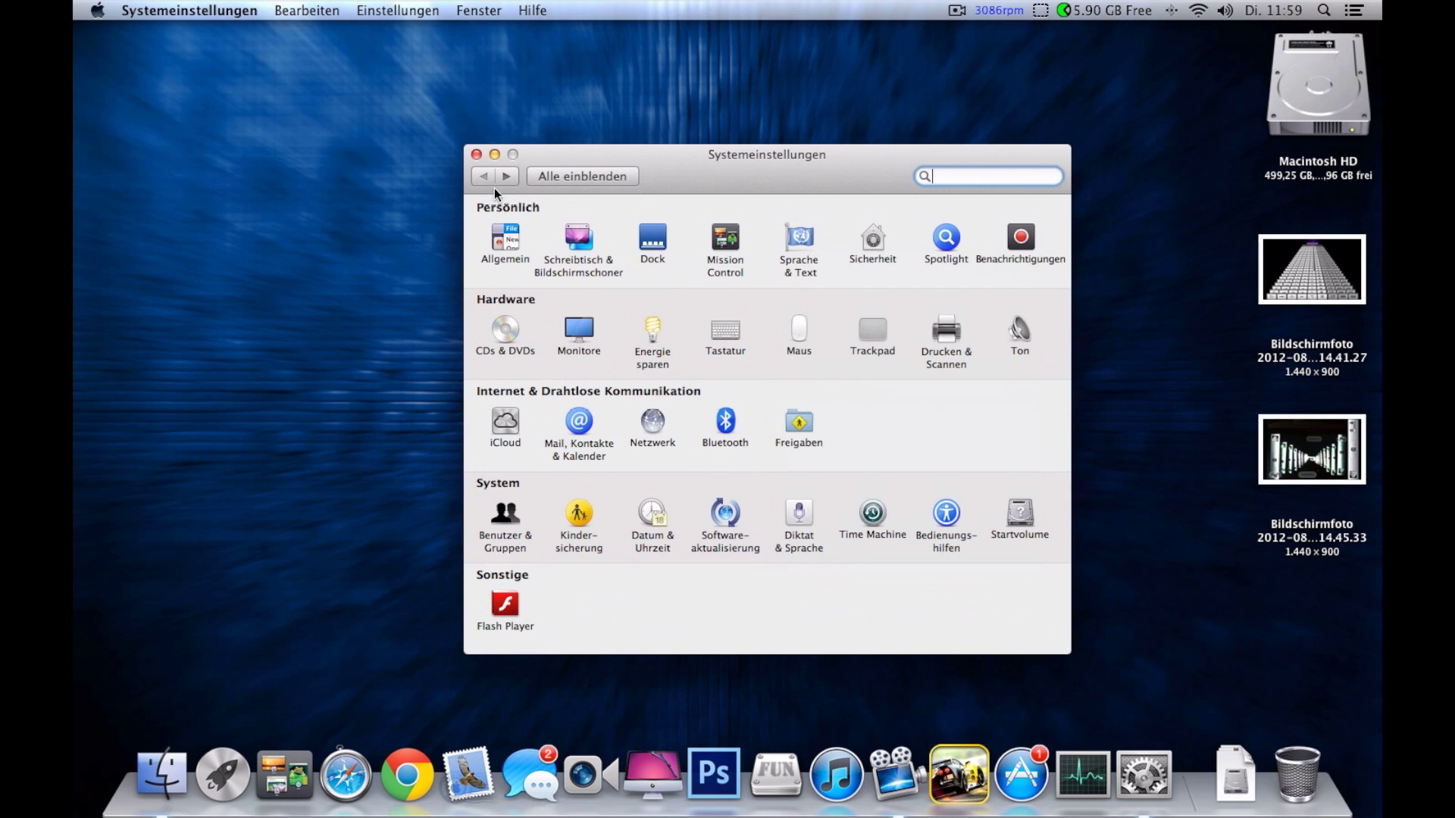
pyautogui.click(806, 335)
pyautogui.click(758, 209)
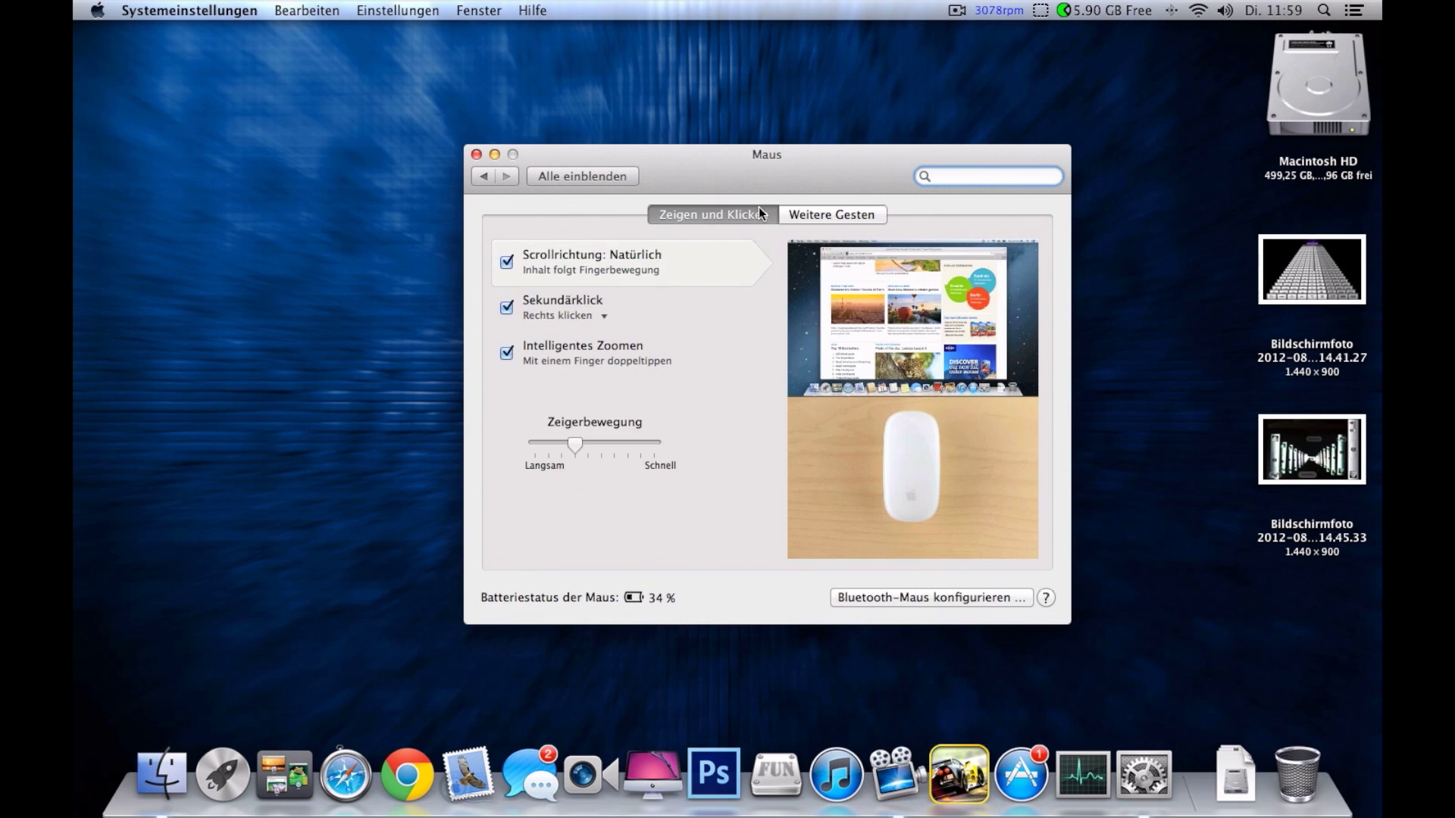
pyautogui.click(839, 217)
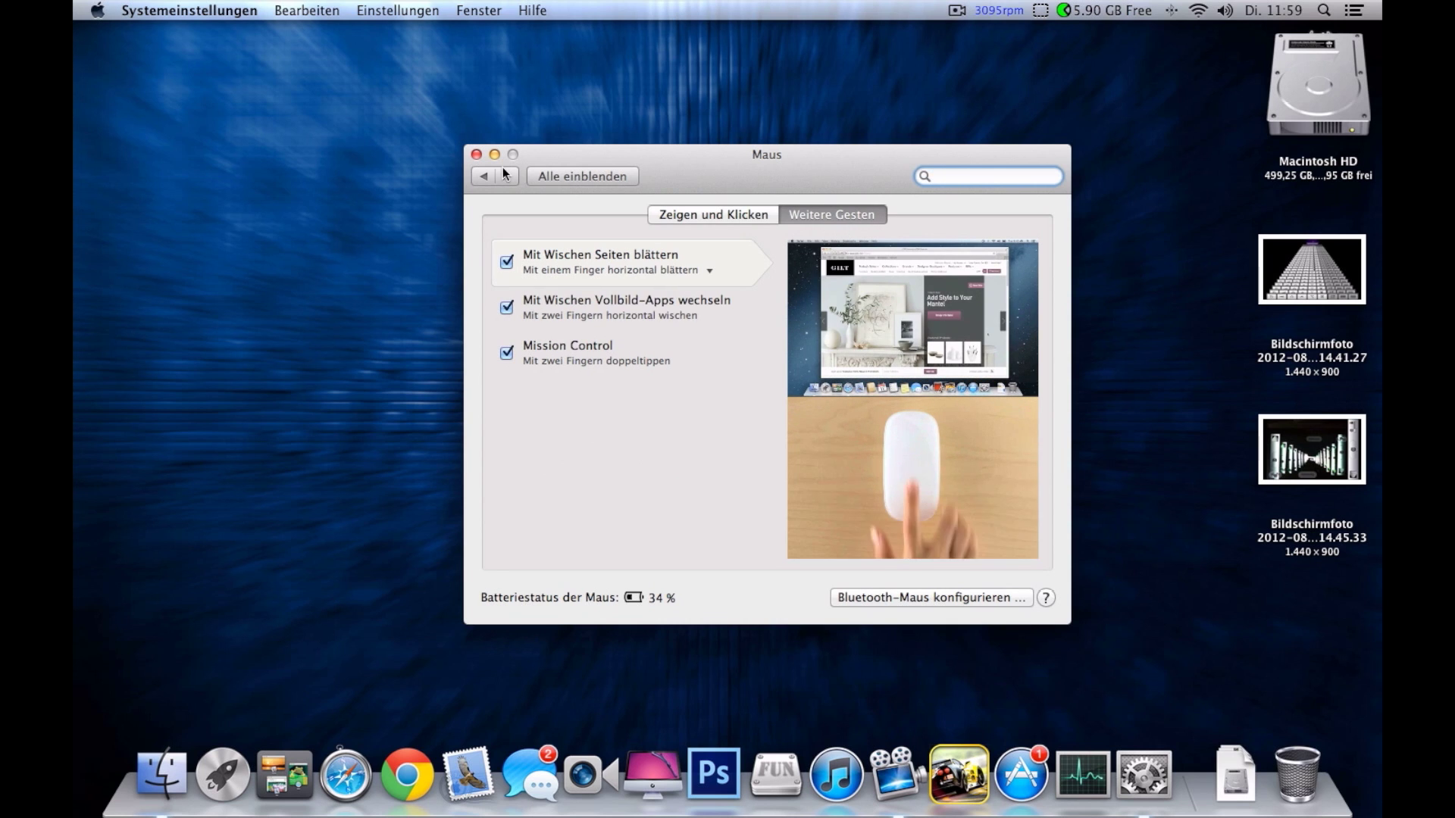
# Step: Return to the overview of all settings and quit System Preferences
pyautogui.click(561, 183)
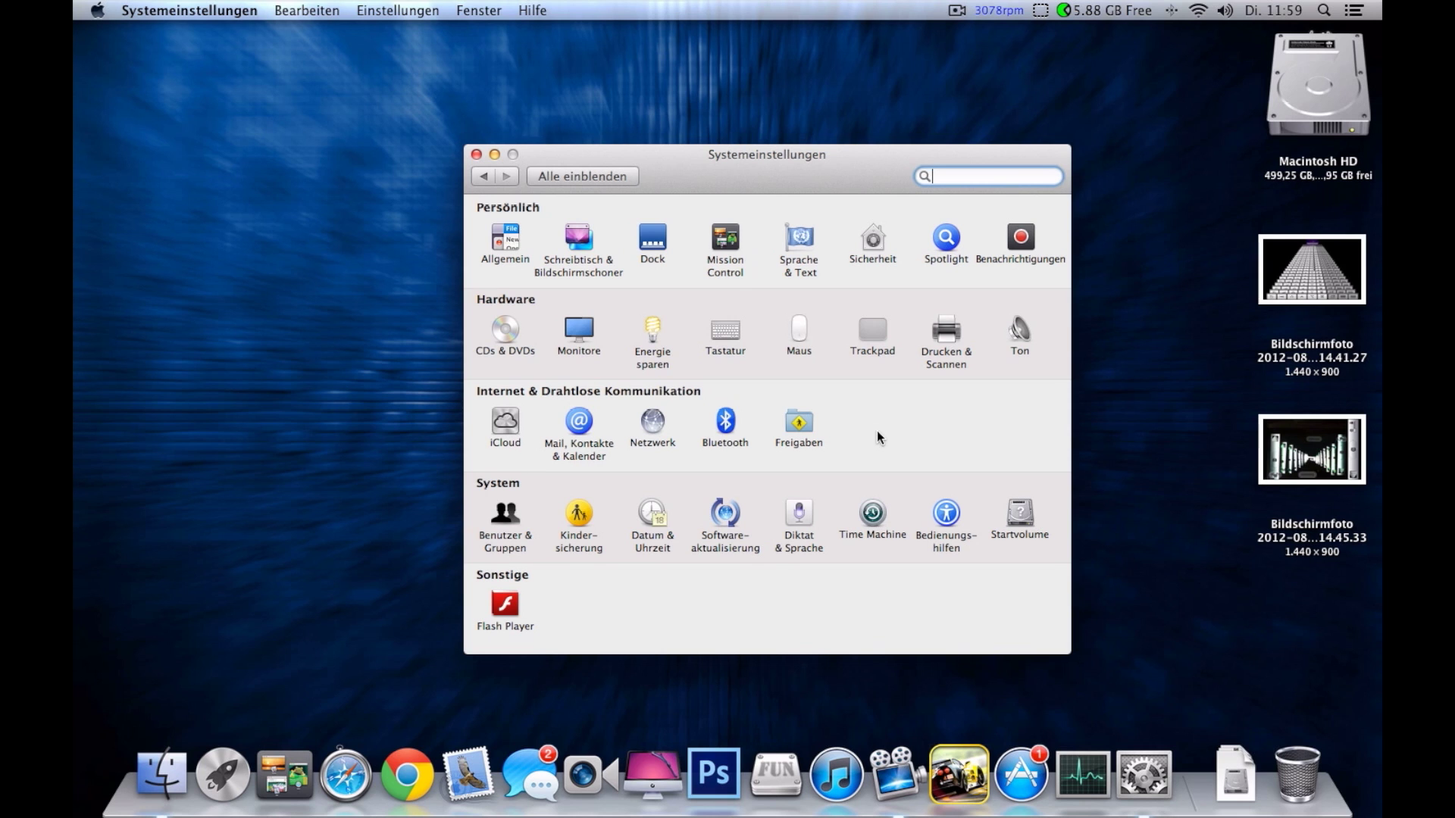
pyautogui.press('super+q')
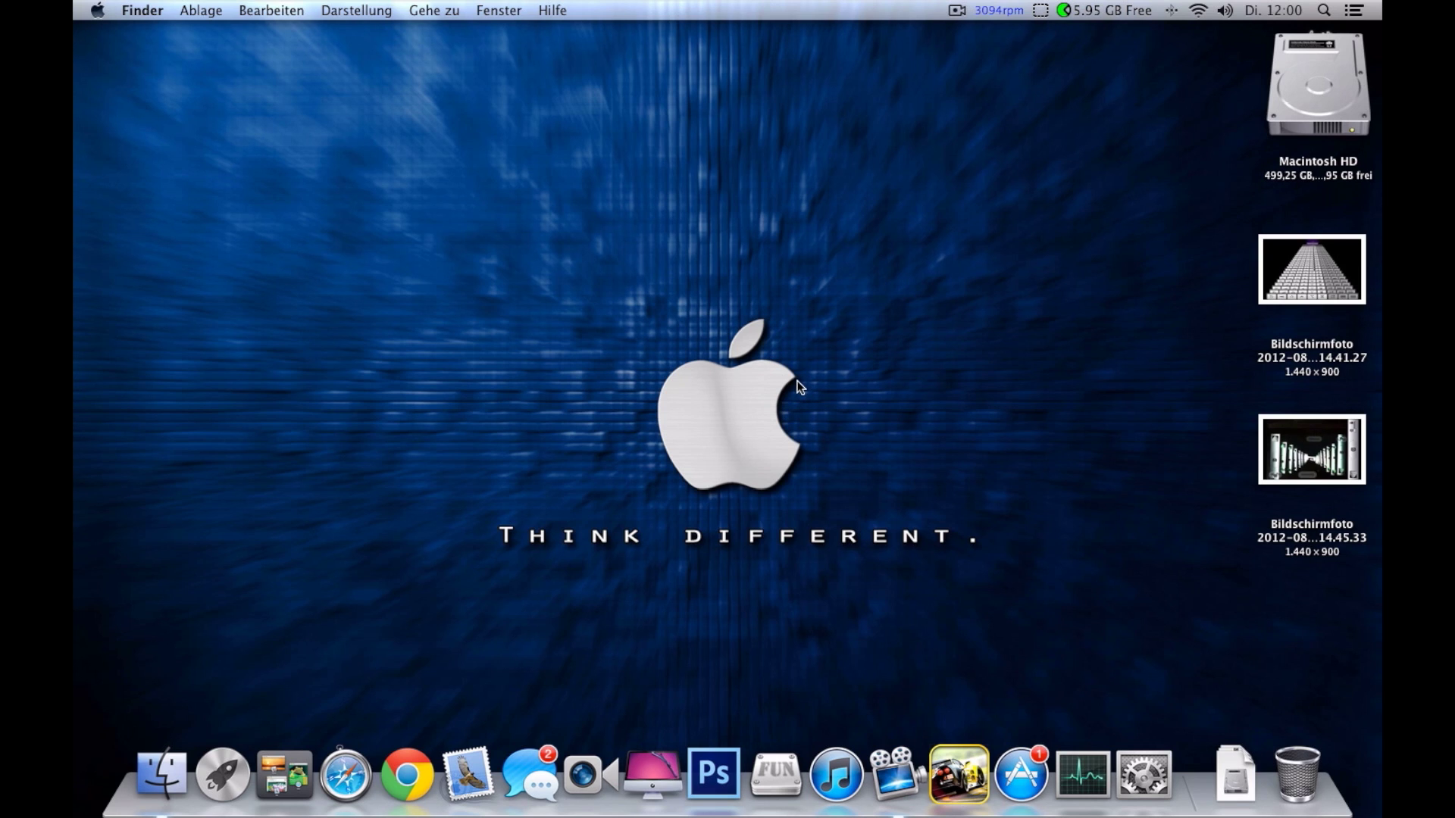
pyautogui.moveTo(797, 381); pyautogui.dragTo(884, 439)
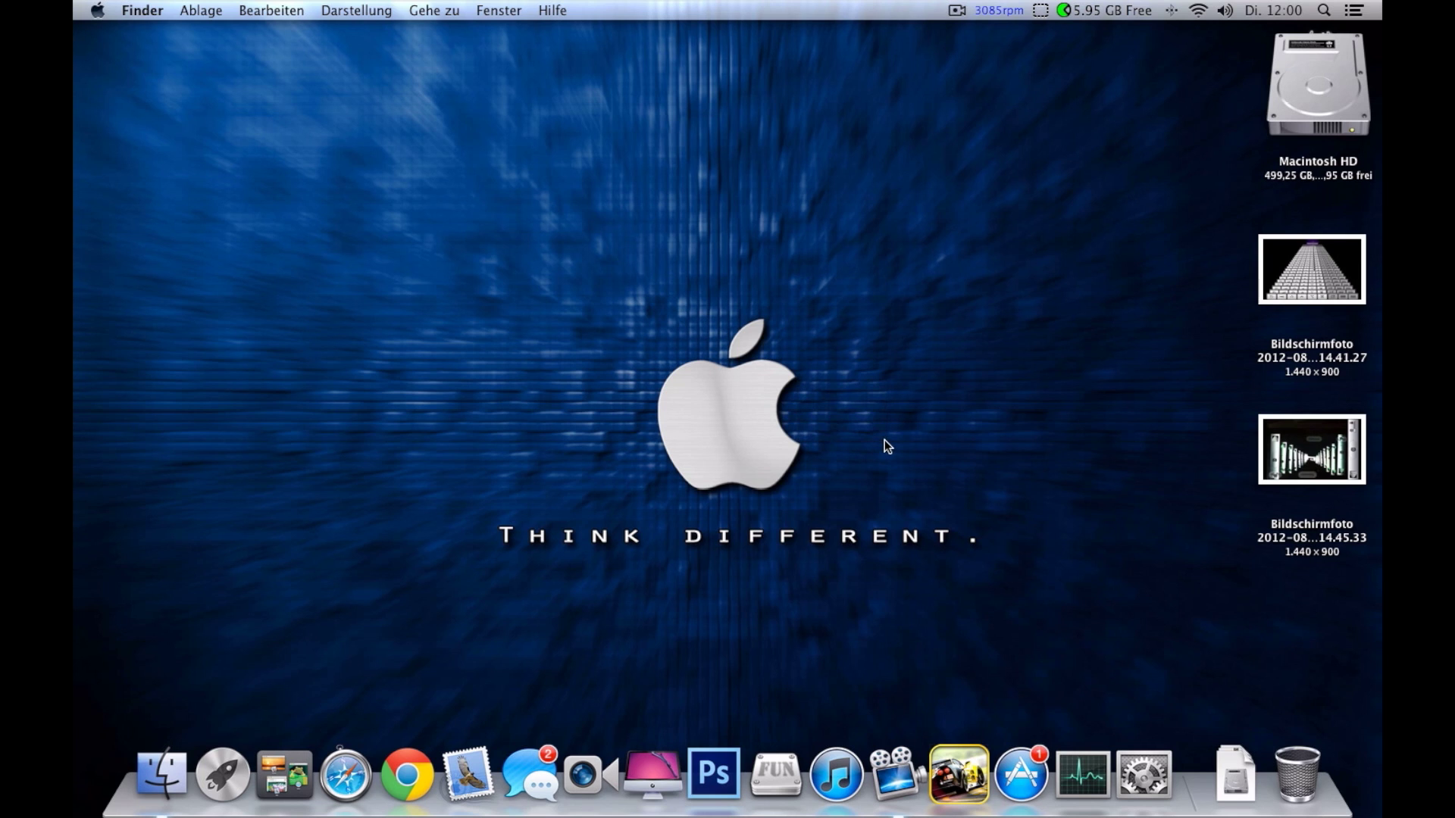